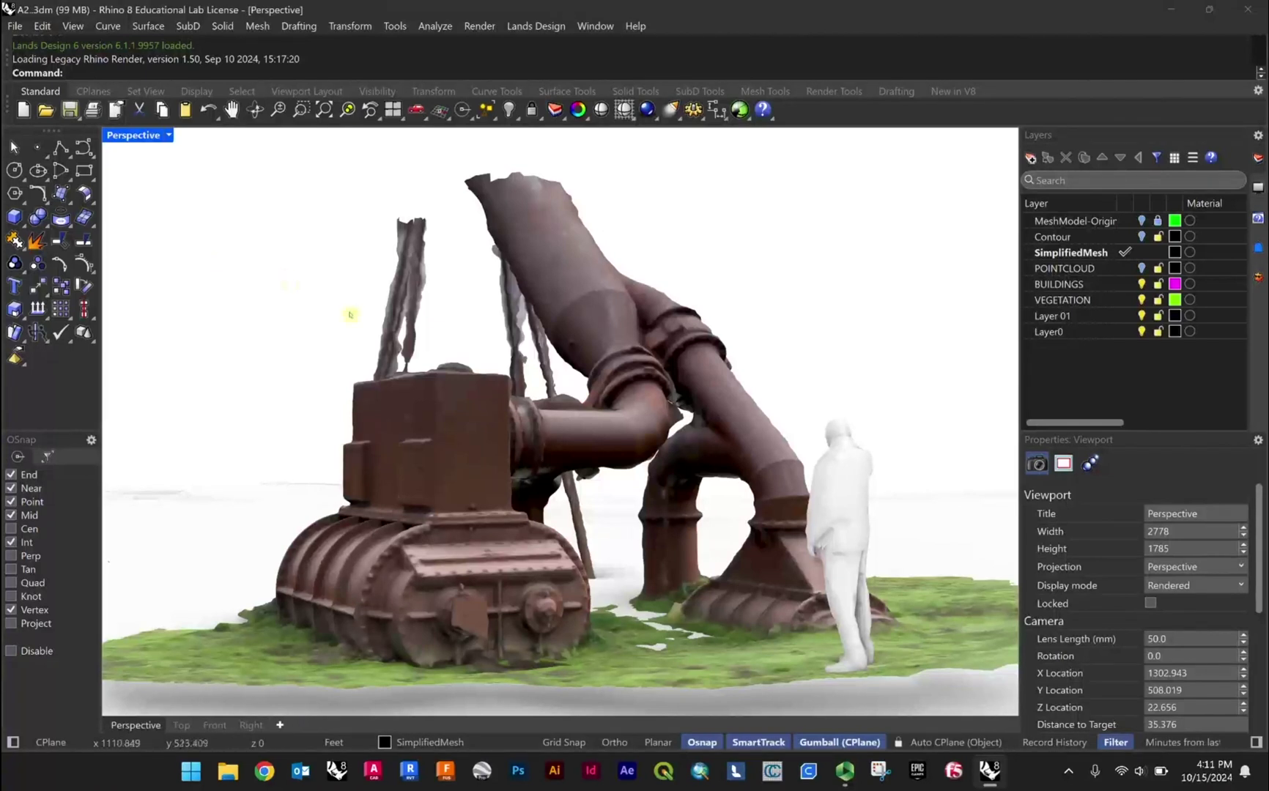
# - Isolate the scanned rusty pipe machine mesh with Iso so only it stays visible
pyautogui.moveTo(405, 344); pyautogui.dragTo(593, 381, button='right')
pyautogui.scroll(-5, 512, 323)
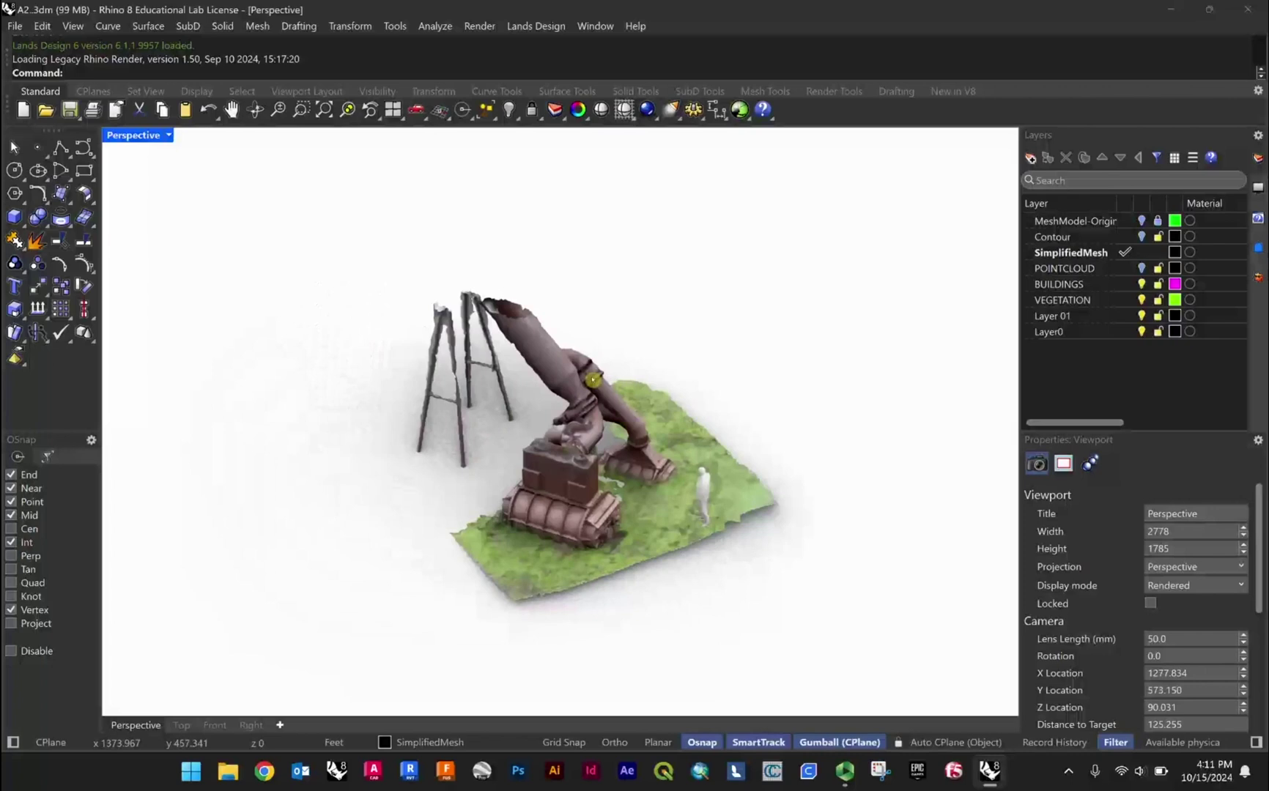
pyautogui.scroll(3, 615, 407)
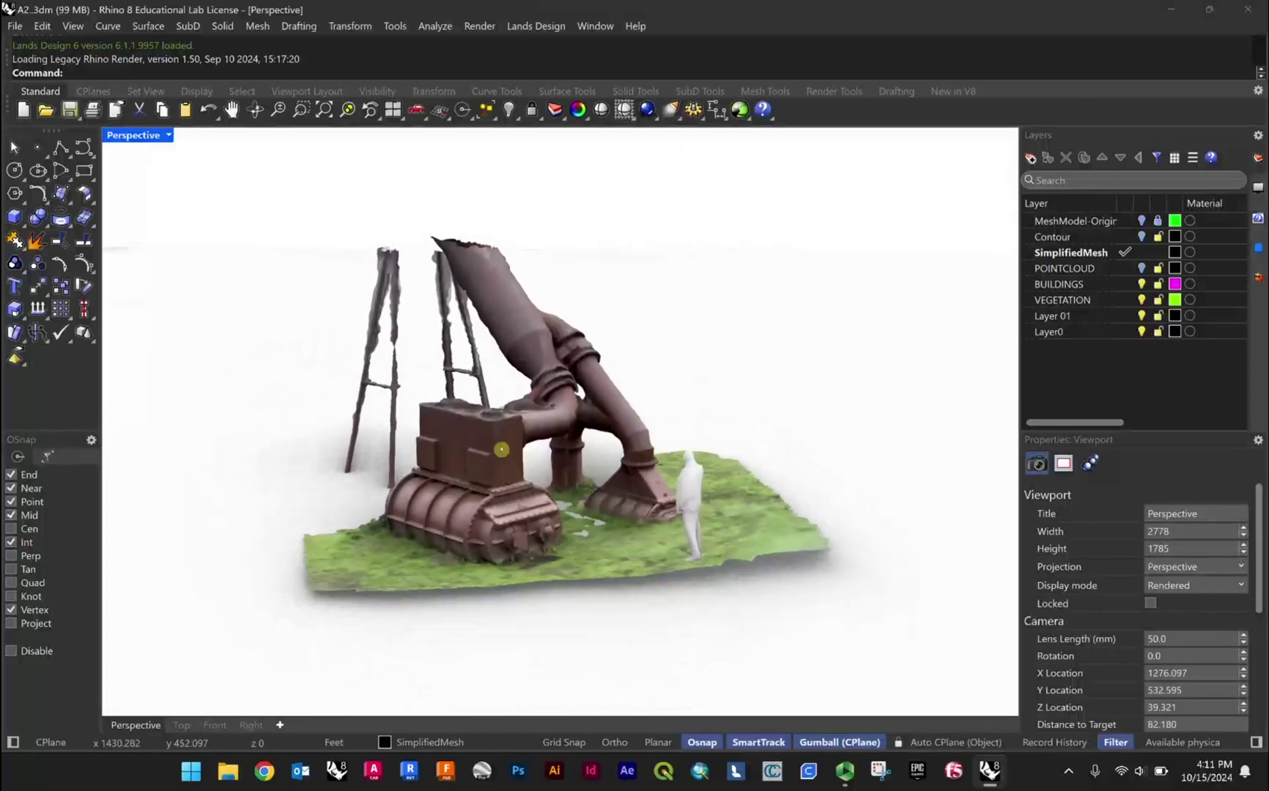
pyautogui.click(601, 393)
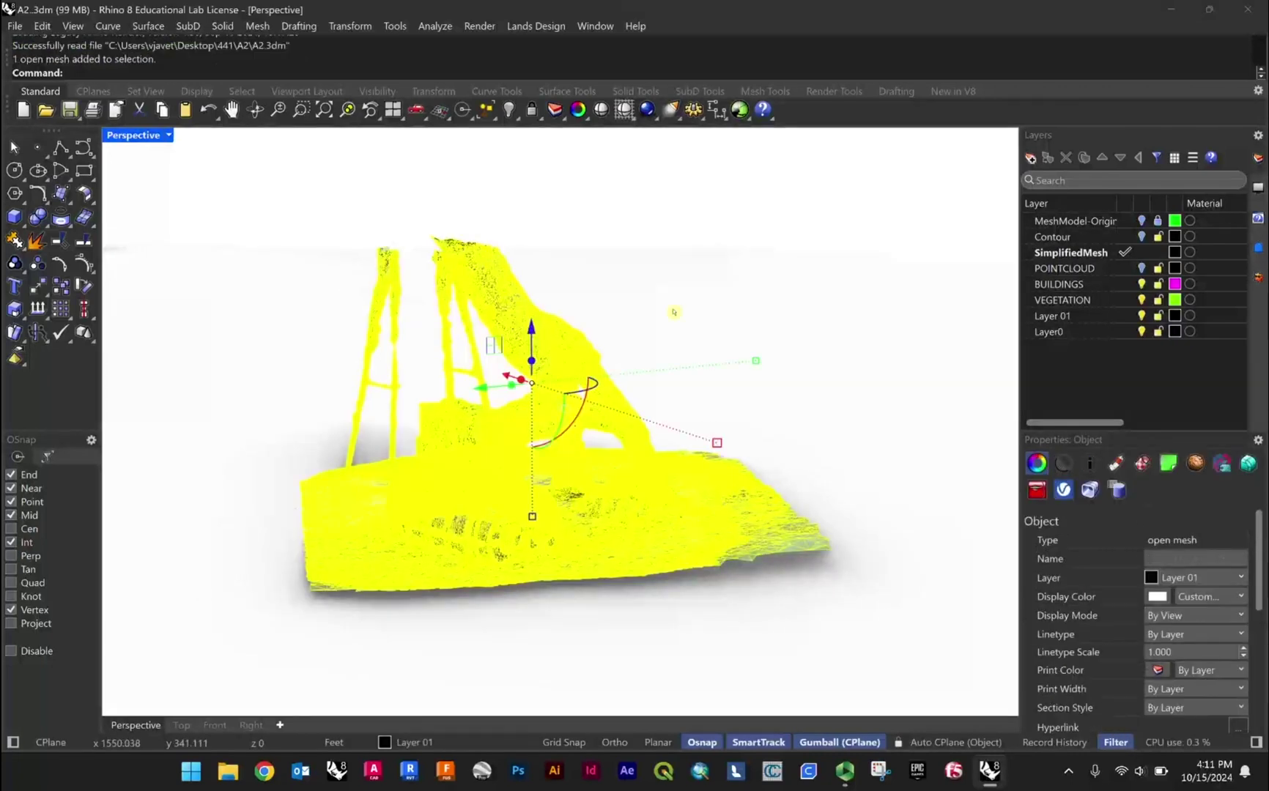
pyautogui.write('Isolate')
pyautogui.press('Return')
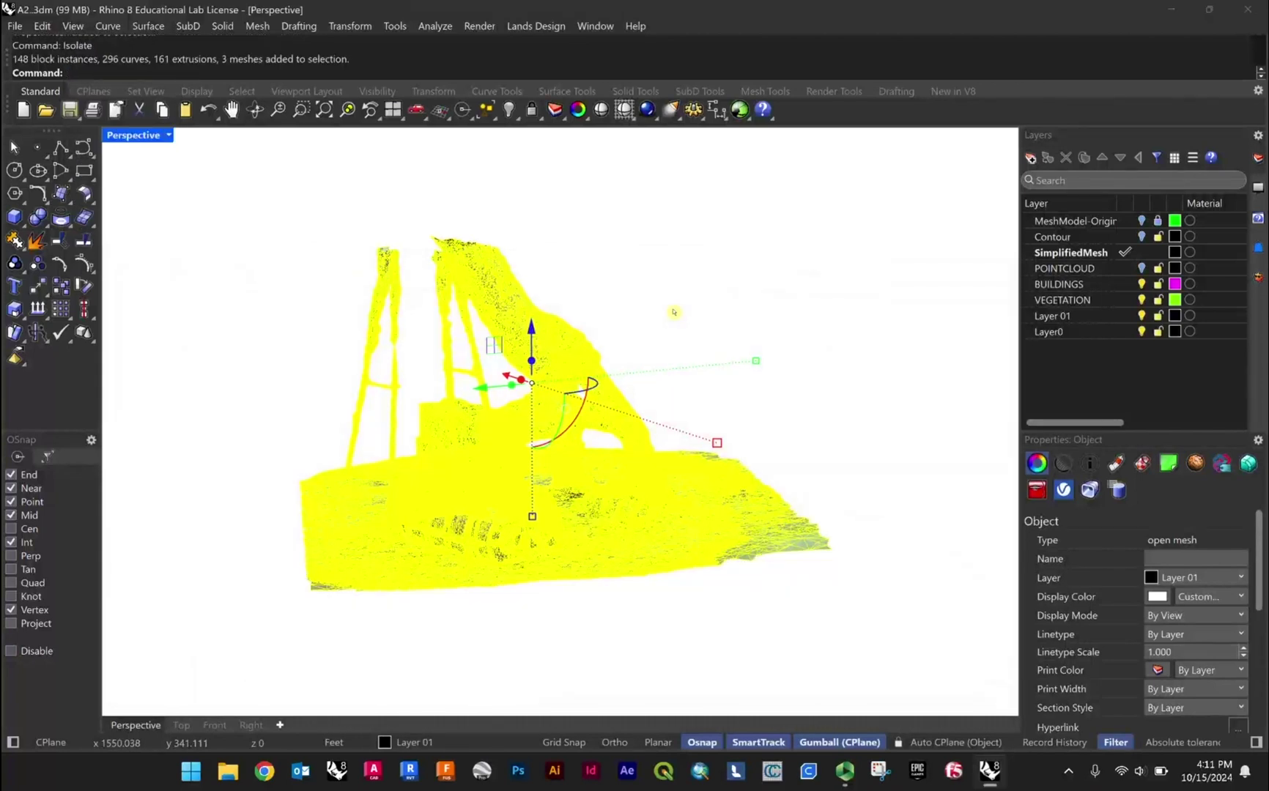
# - Zoom the Perspective view onto the reselected mesh and orbit around it
pyautogui.click(674, 312)
pyautogui.scroll(-10, 674, 312)
pyautogui.scroll(8, 619, 380)
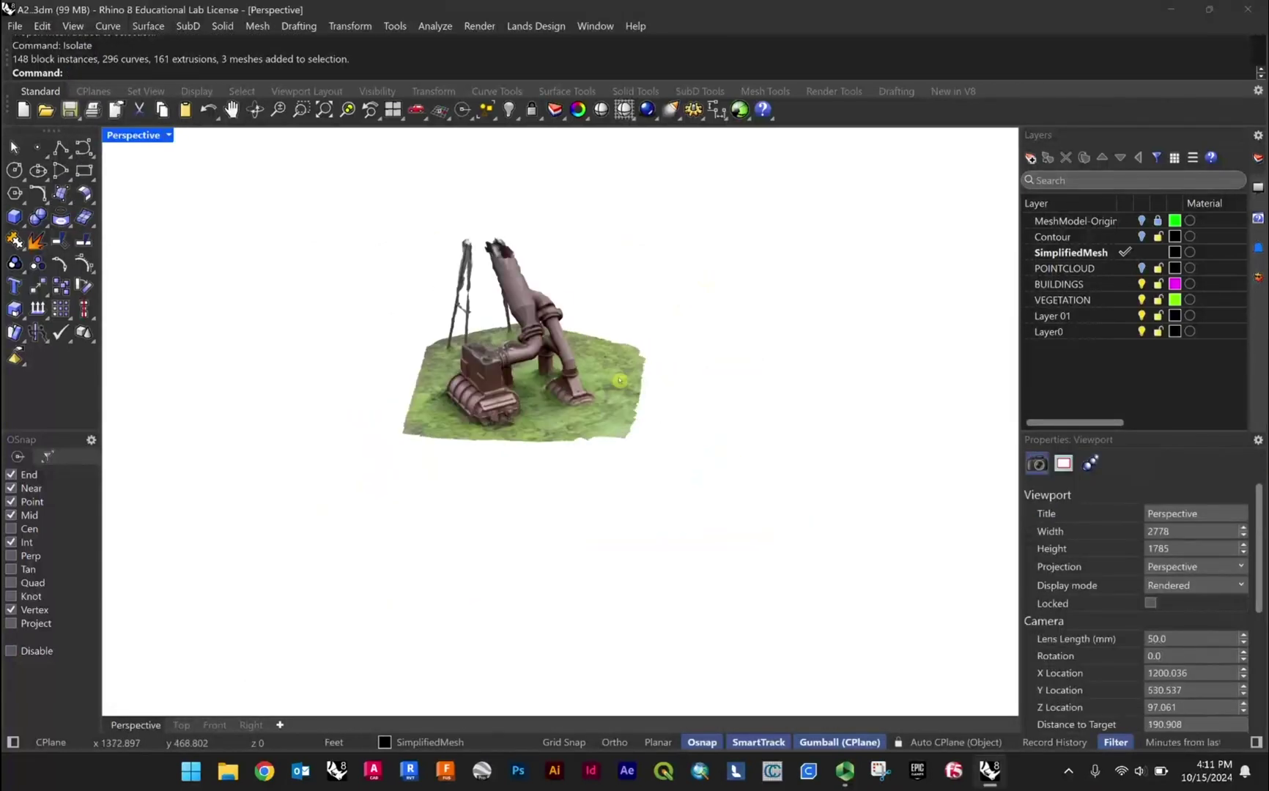
pyautogui.scroll(5, 620, 380)
pyautogui.click(620, 380)
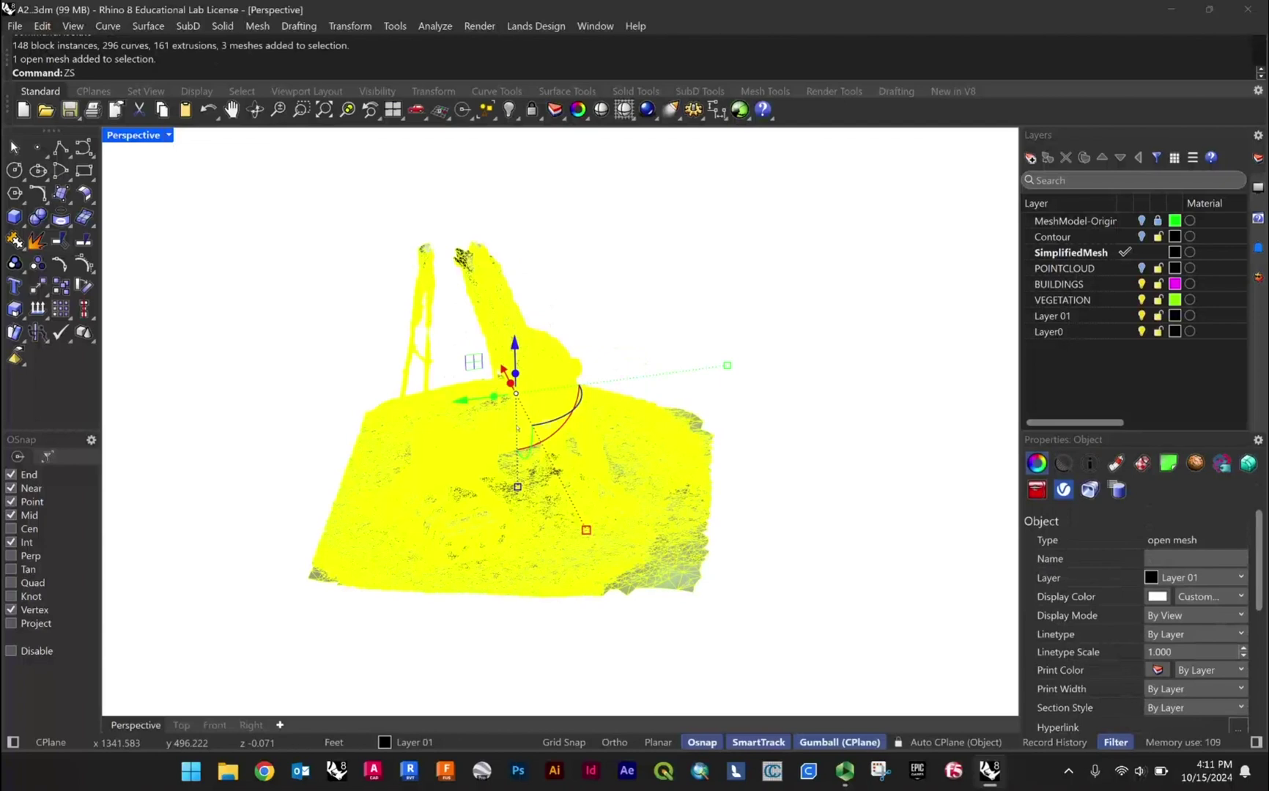
pyautogui.press('Return')
pyautogui.moveTo(671, 345); pyautogui.dragTo(691, 390, button='right')
pyautogui.press('Escape')
# - Show the Render Tools tab with its Animation tools flyout
pyautogui.scroll(5, 627, 375)
pyautogui.scroll(-3, 626, 375)
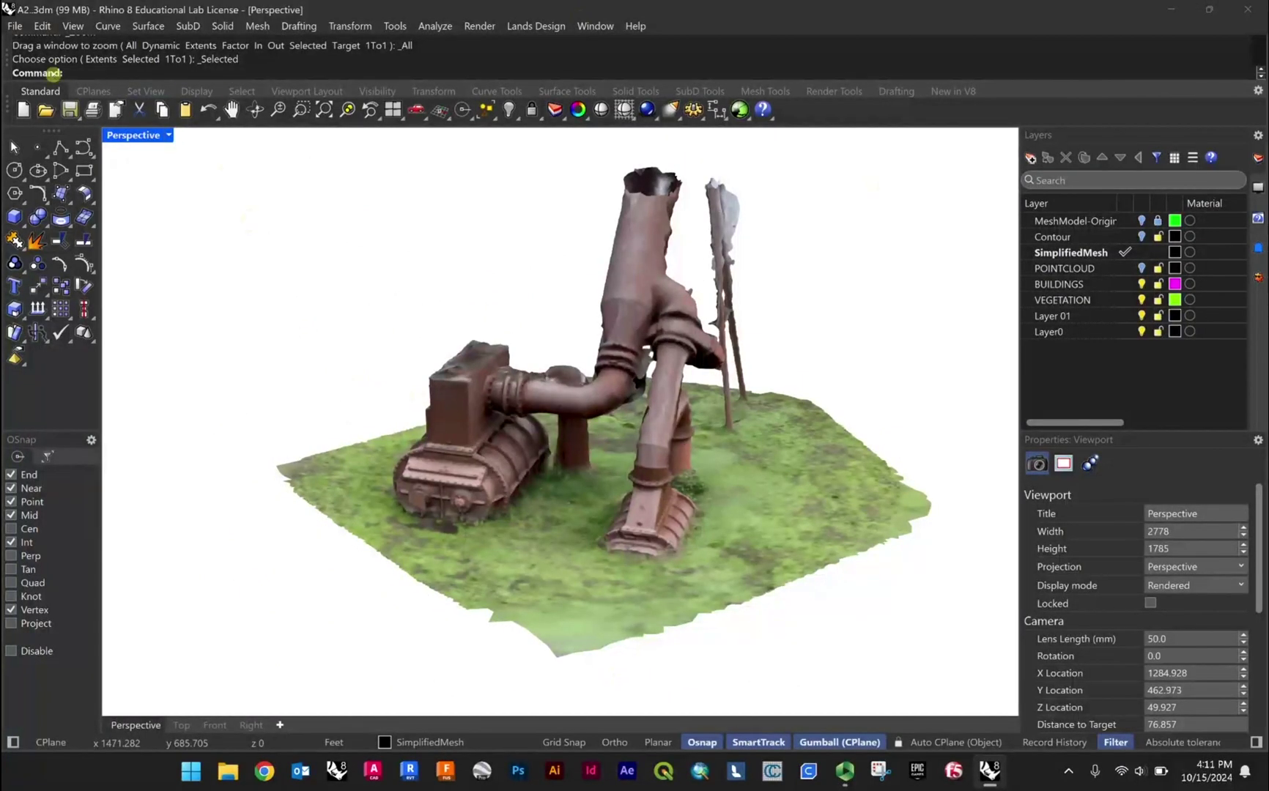
pyautogui.click(836, 93)
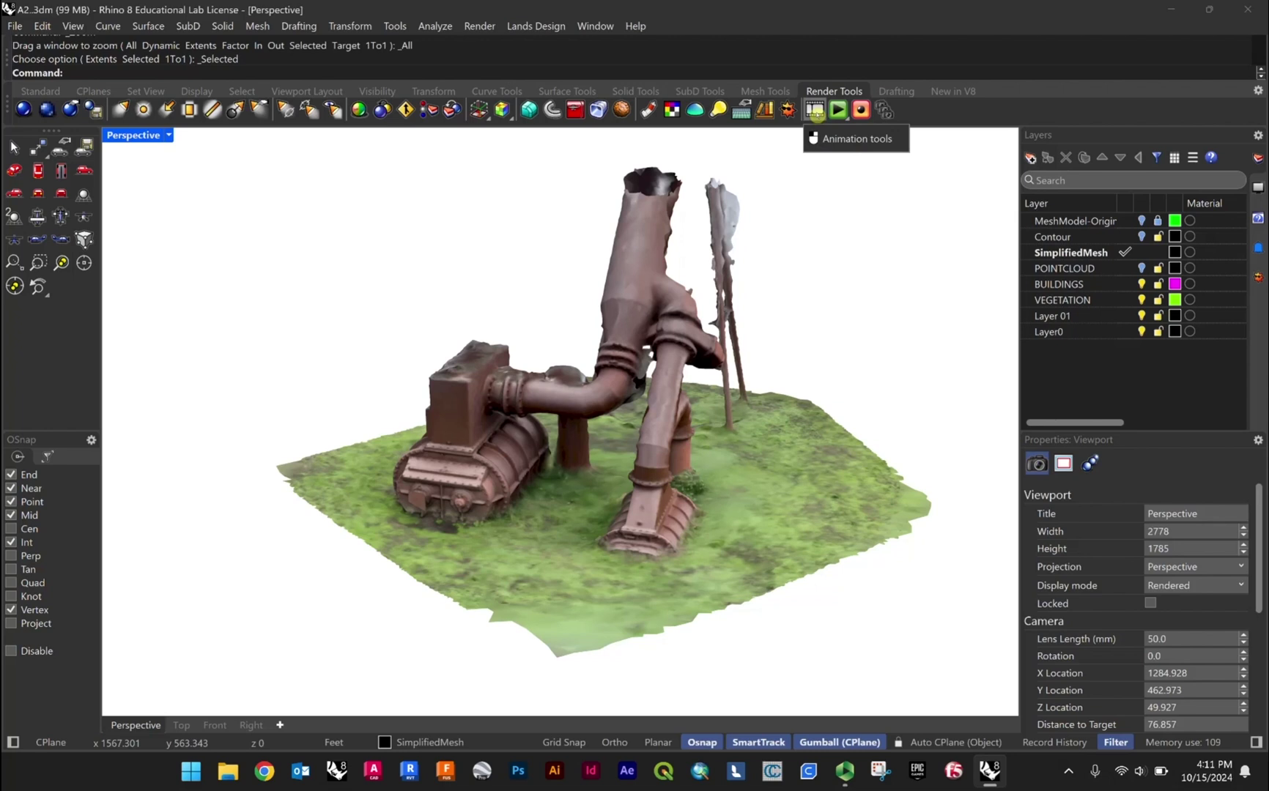
pyautogui.click(815, 111)
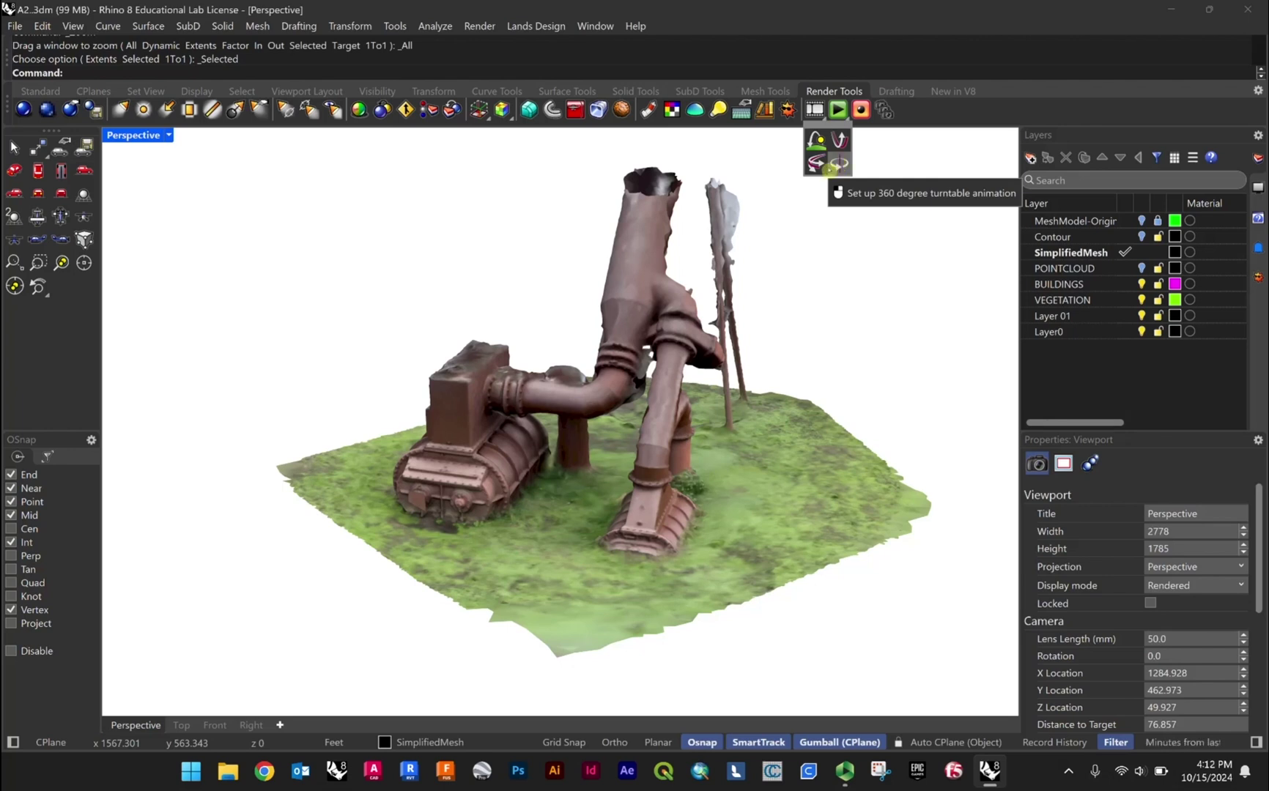
# - Orbit to a low, side-on ground-level view of the machine and reopen the Animation tools
pyautogui.scroll(-3, 807, 278)
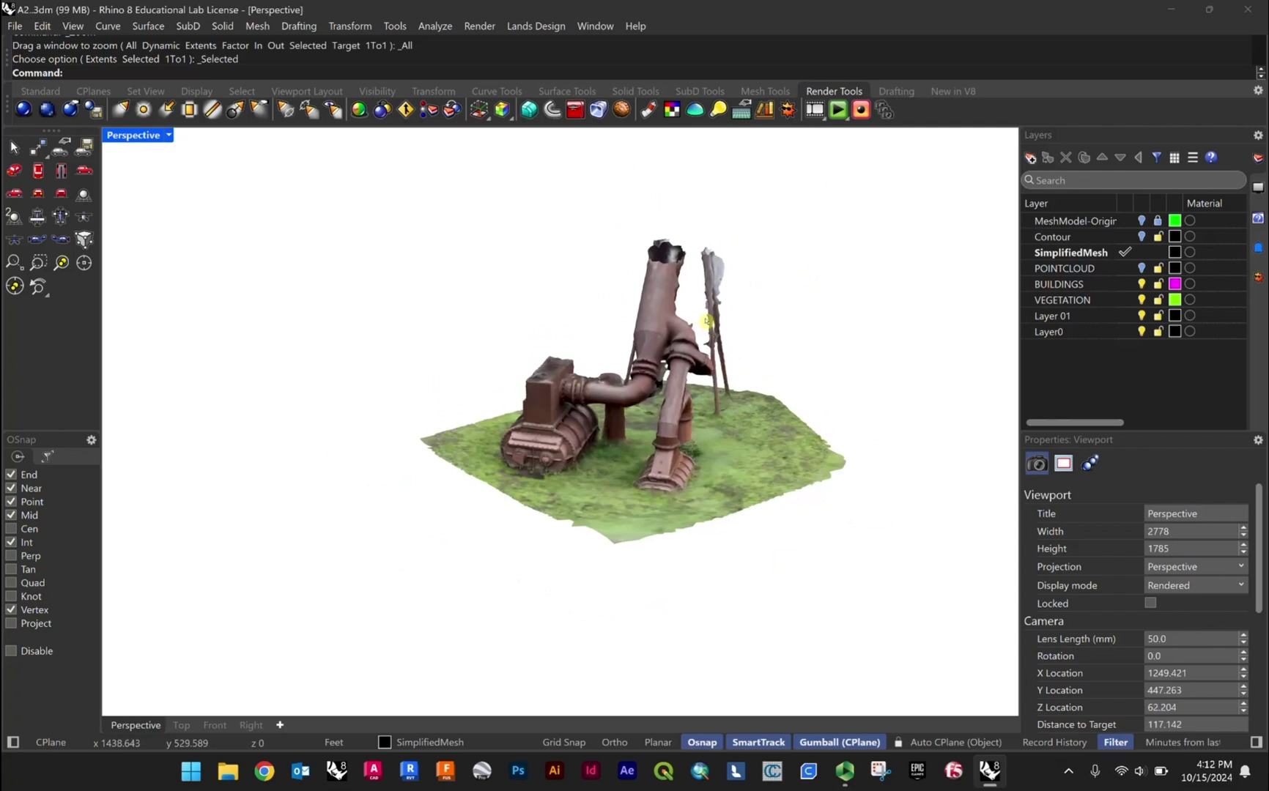
pyautogui.scroll(3, 707, 323)
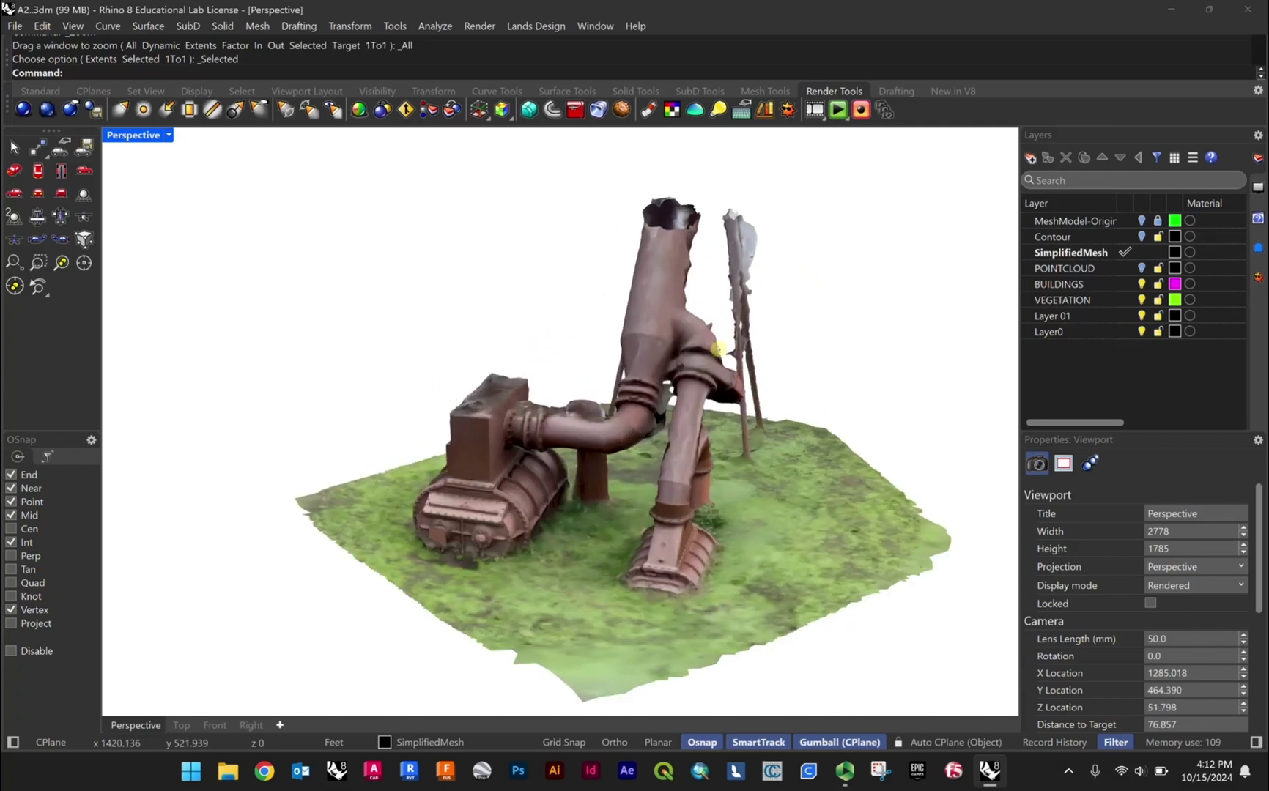
pyautogui.keyDown('shift'); pyautogui.moveTo(718, 349); pyautogui.dragTo(648, 304, button='right'); pyautogui.keyUp('shift')
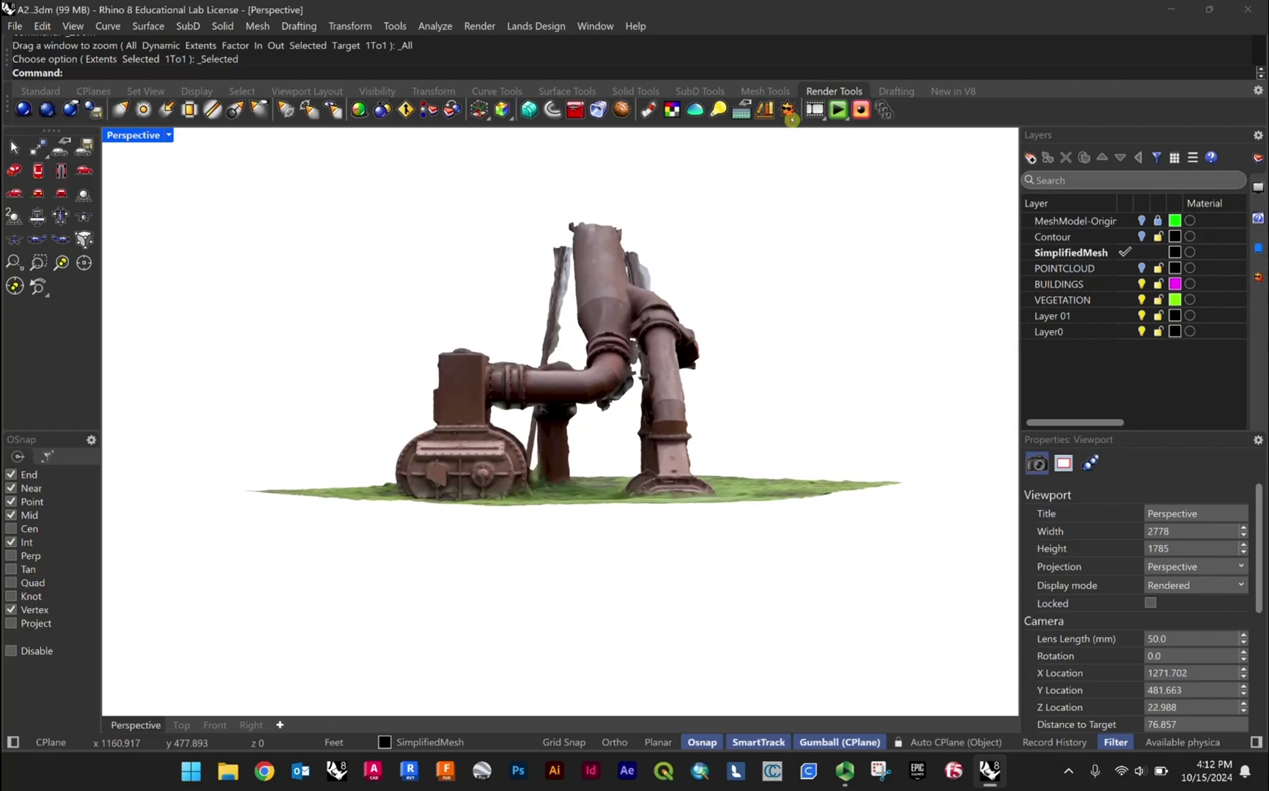
pyautogui.click(814, 110)
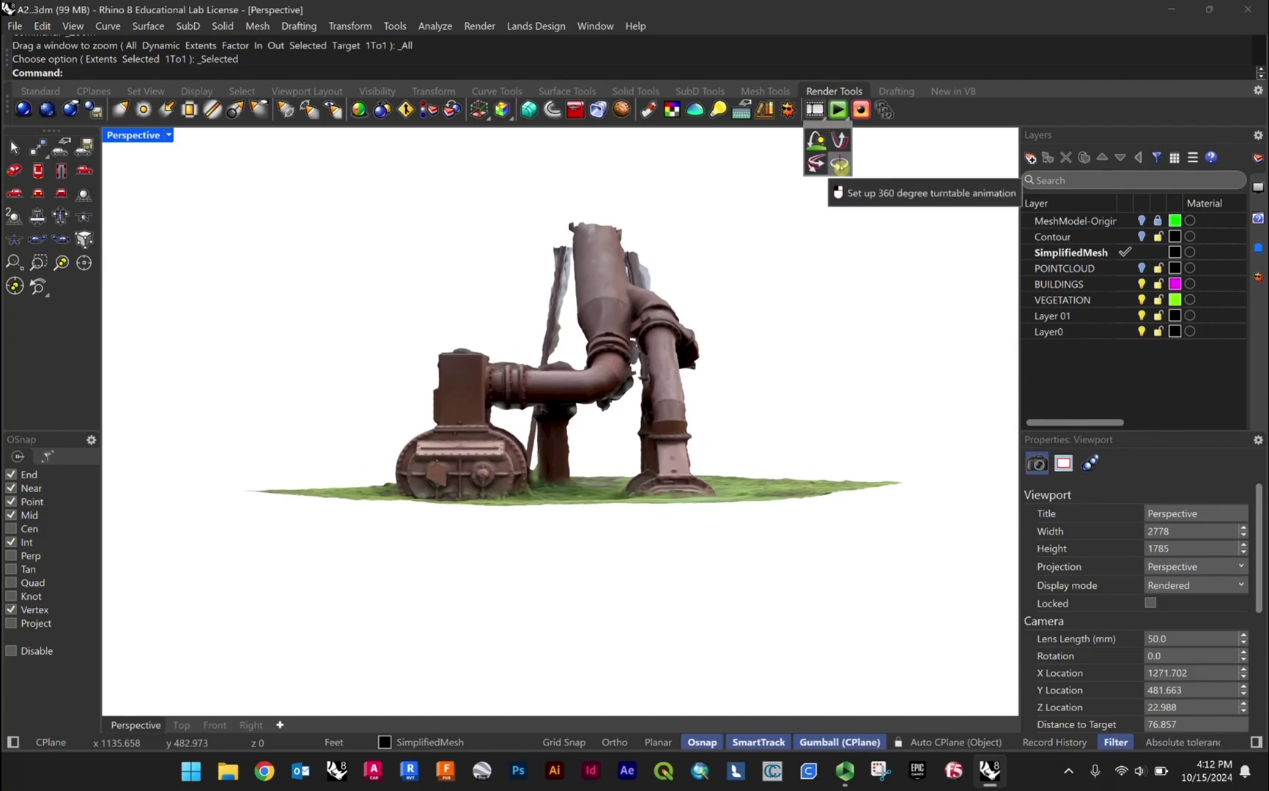
# - Configure a clockwise 360° turntable of 50 frames, captured Rendered as jpg from Perspective
pyautogui.click(839, 165)
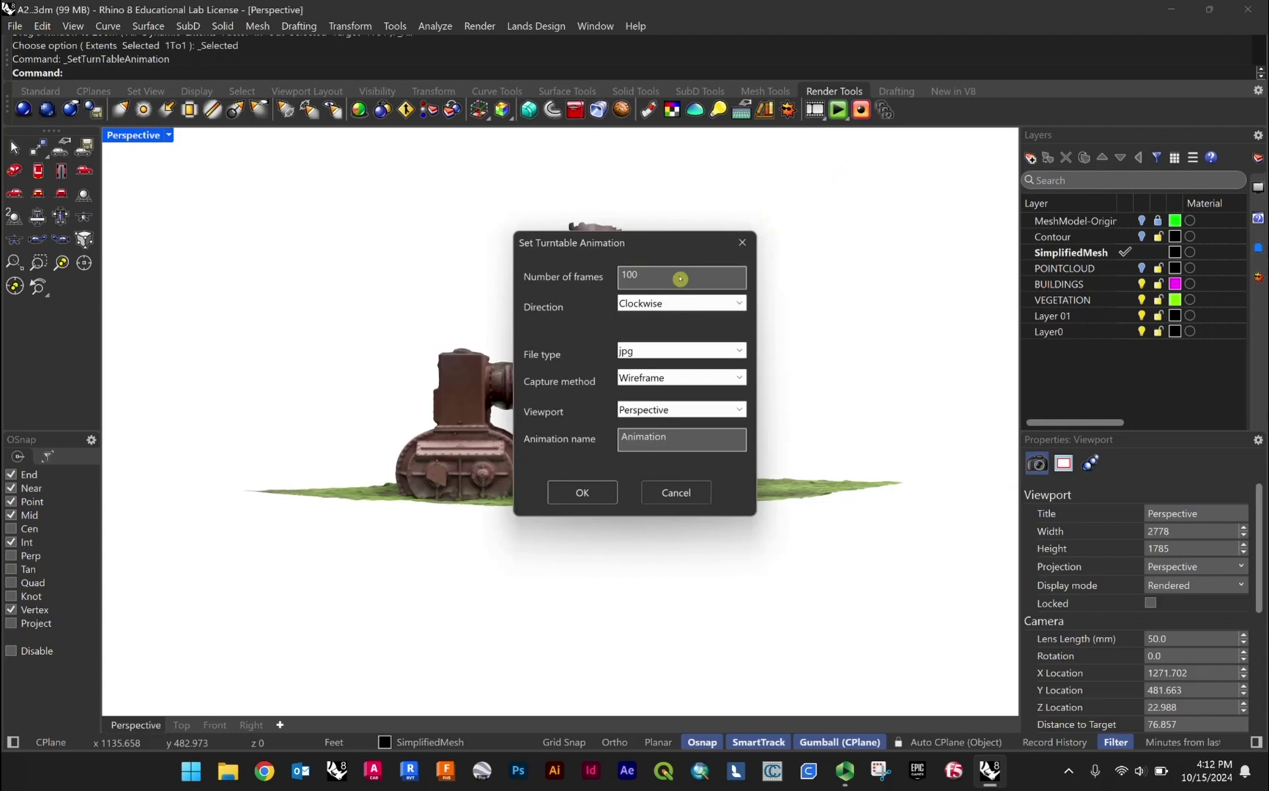
pyautogui.doubleClick(651, 276)
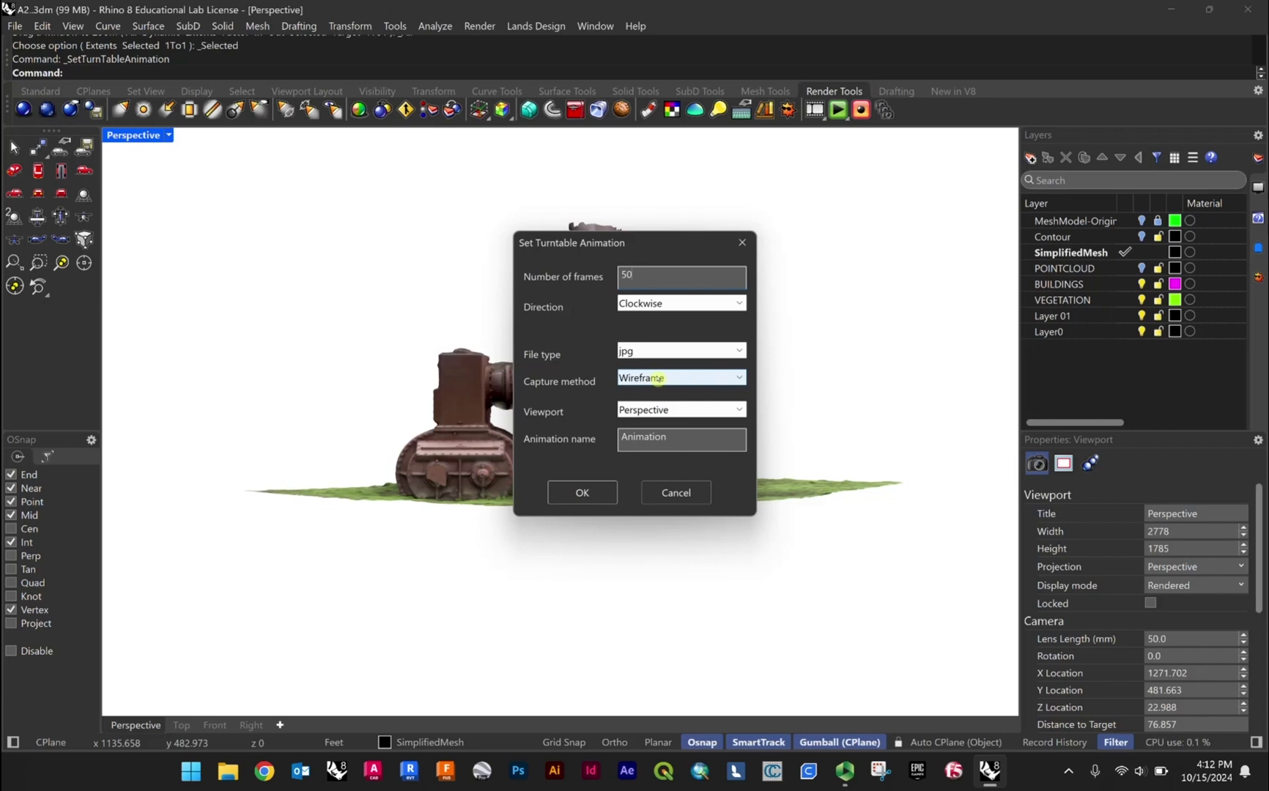
pyautogui.click(648, 378)
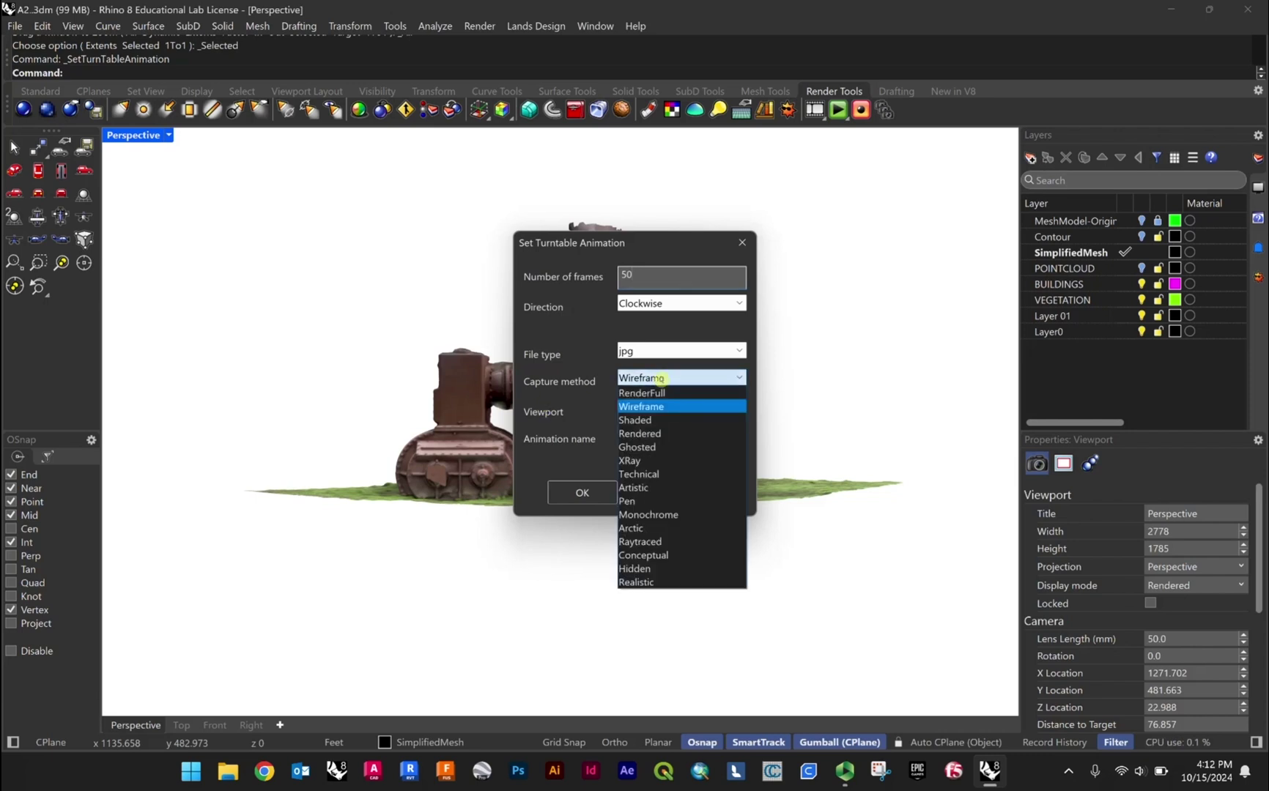
pyautogui.click(661, 434)
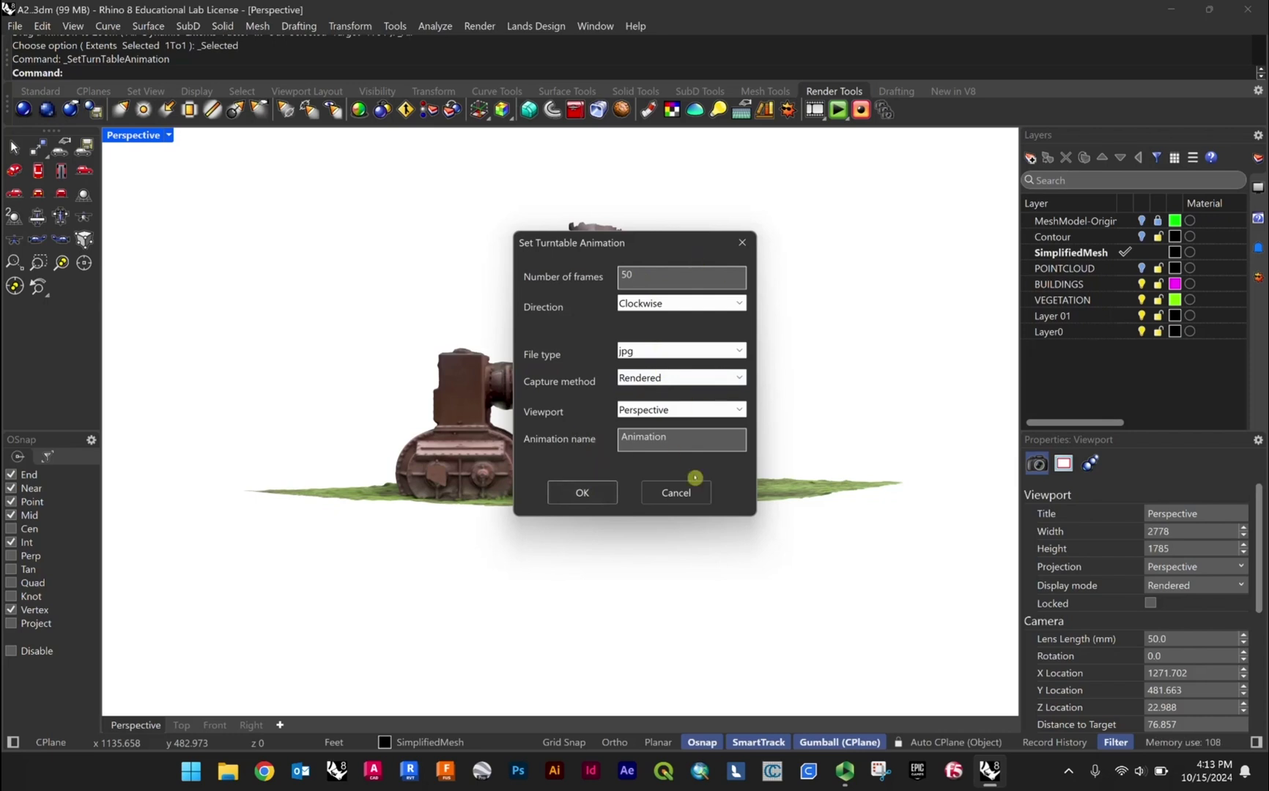
pyautogui.click(668, 378)
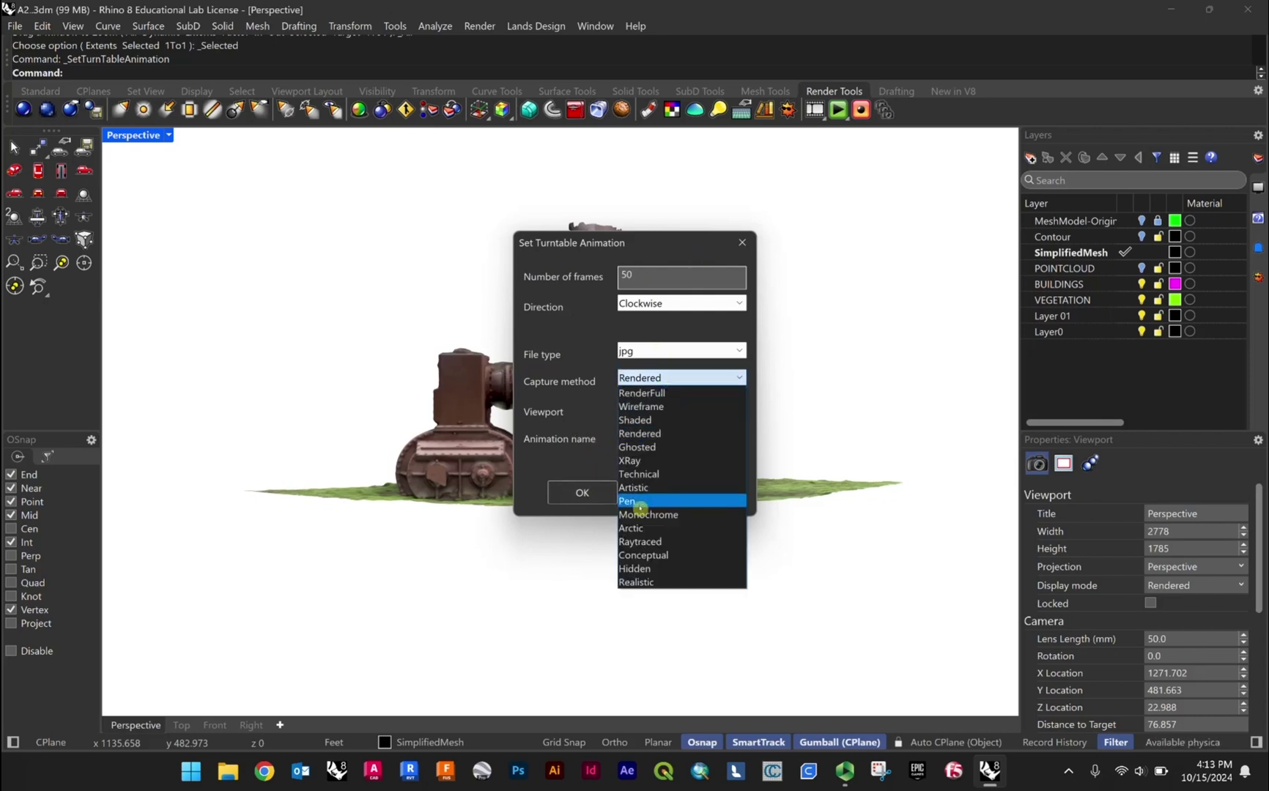
pyautogui.click(639, 433)
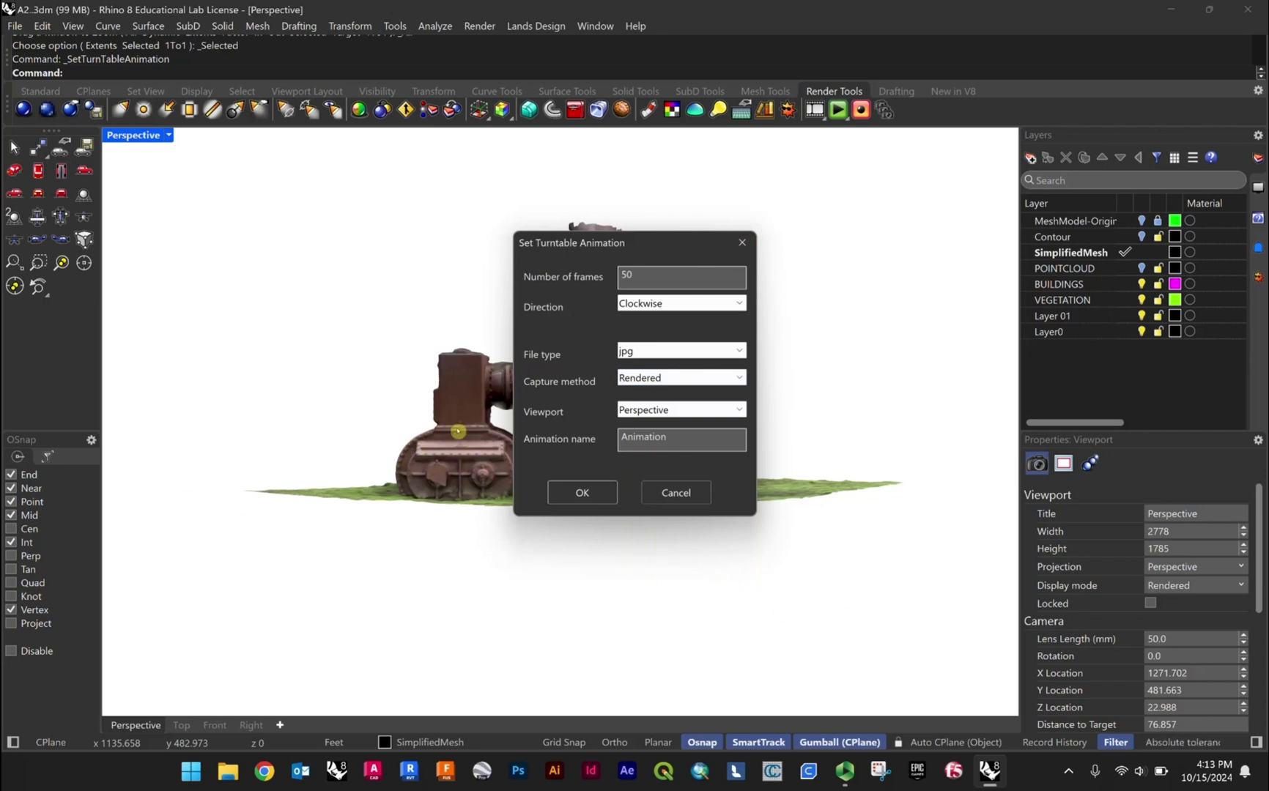
pyautogui.click(582, 494)
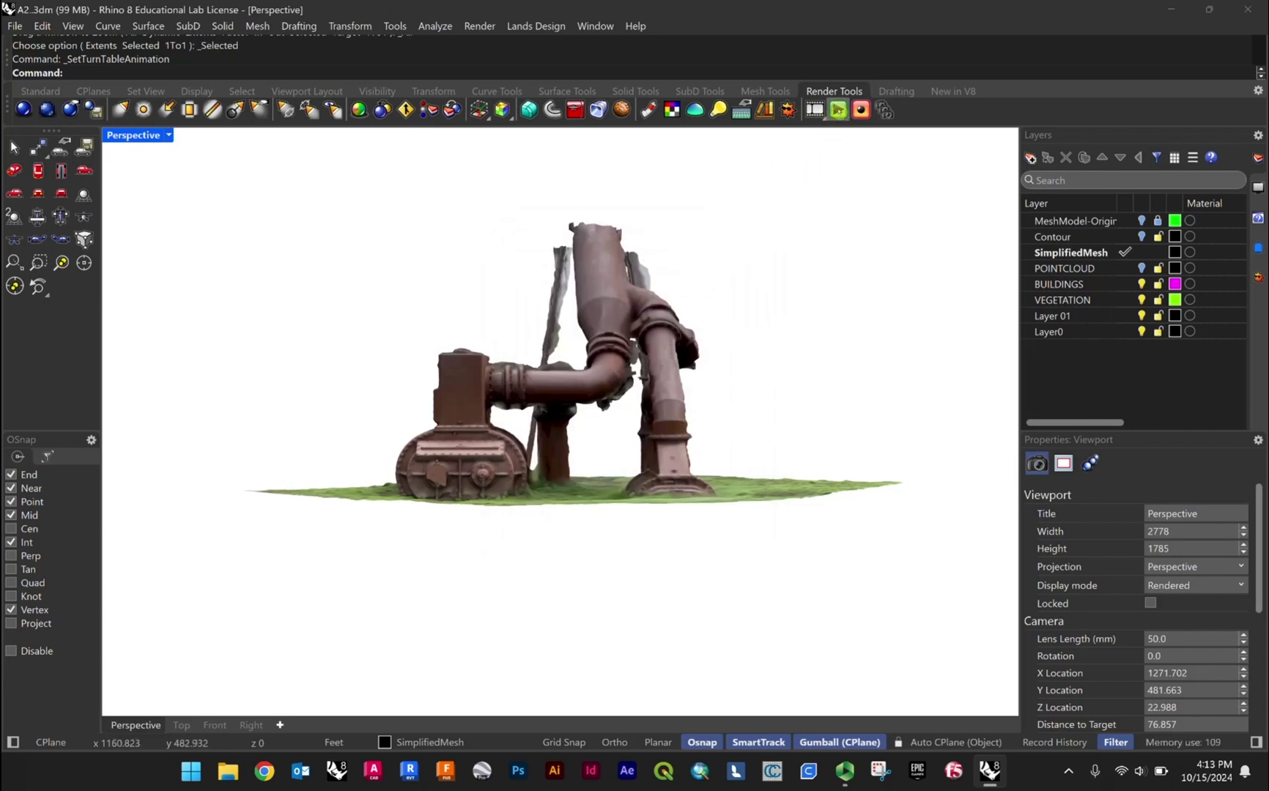
# - Preview the turntable spin, raise the view to show the grass, and preview it again
pyautogui.click(838, 110)
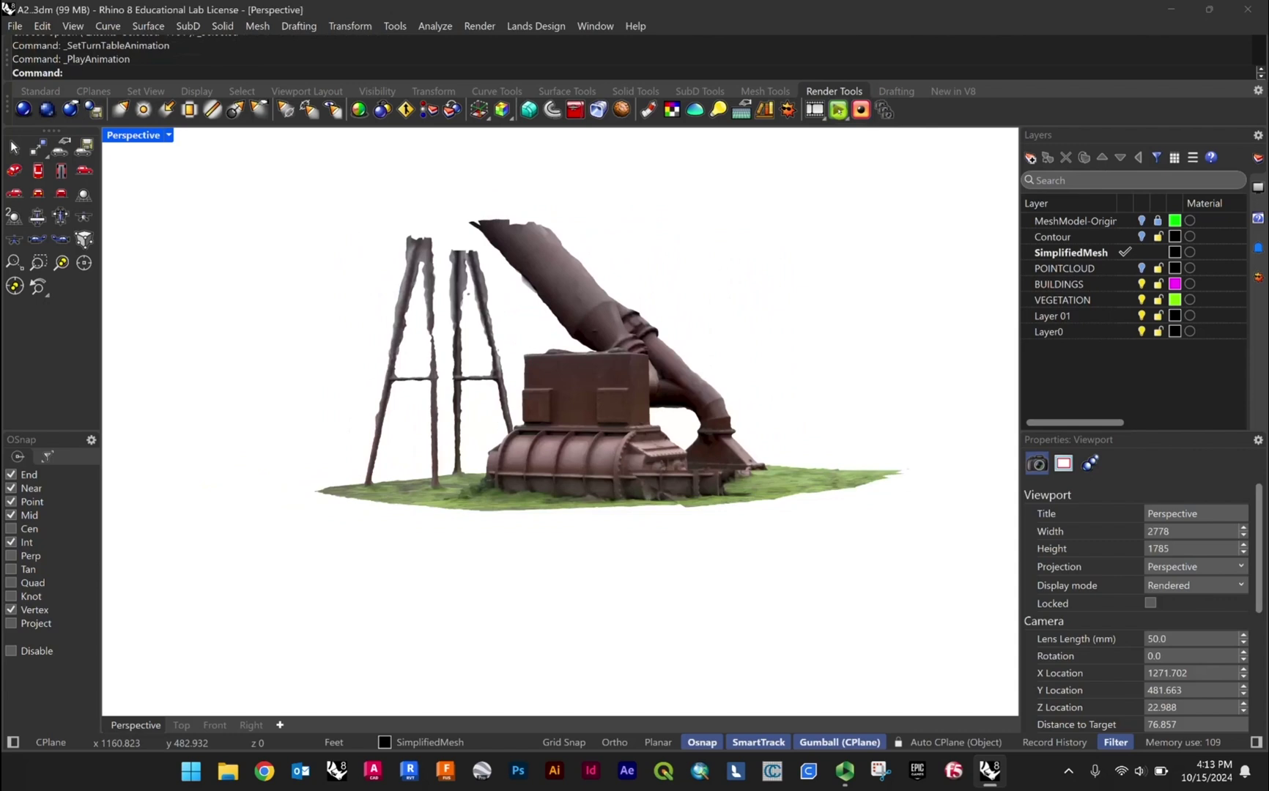
pyautogui.click(838, 110)
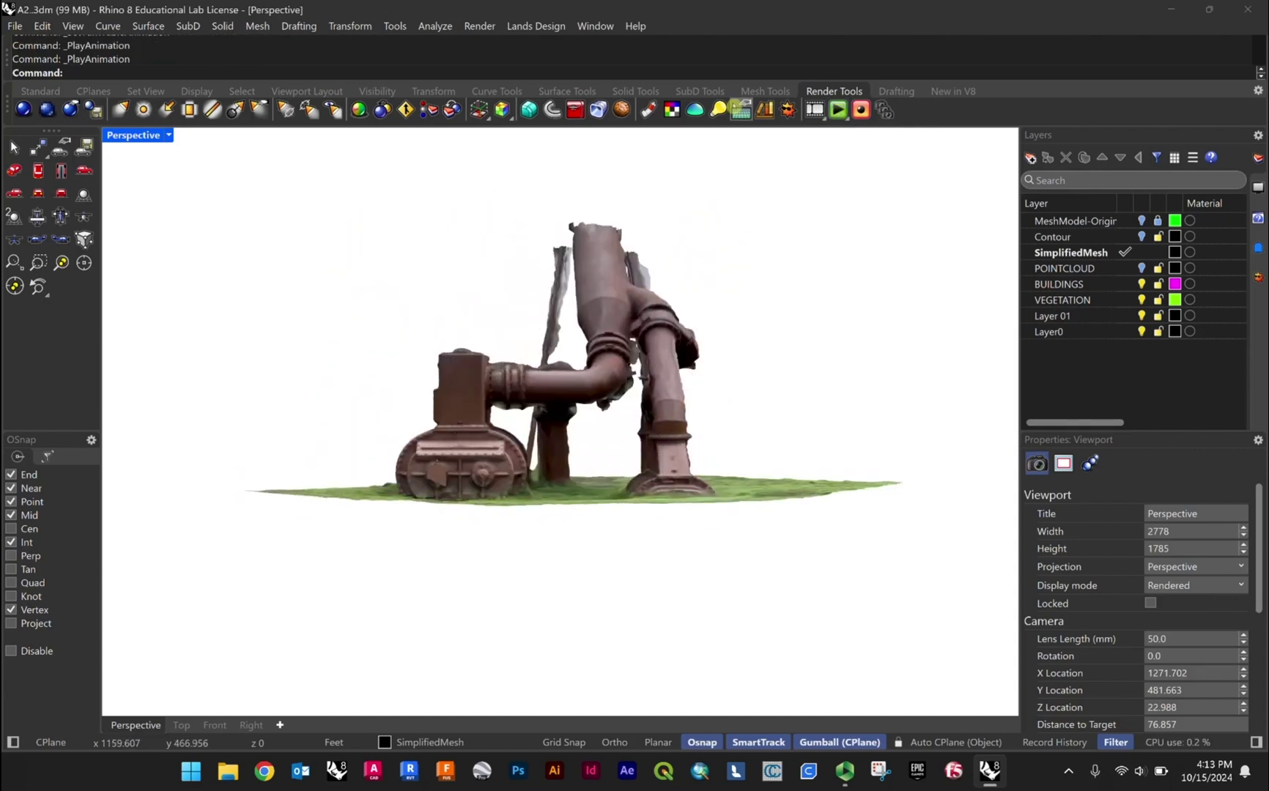
pyautogui.moveTo(728, 230); pyautogui.dragTo(712, 292, button='right')
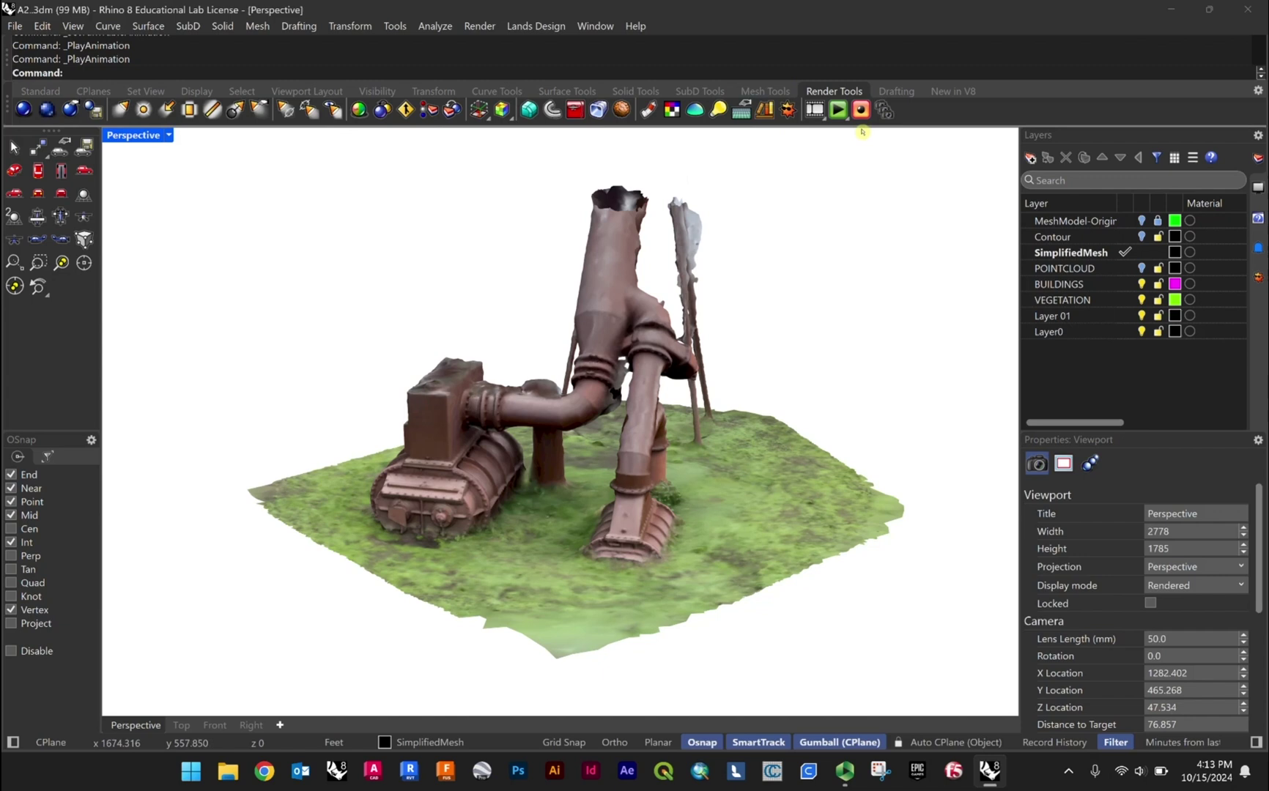
pyautogui.click(839, 112)
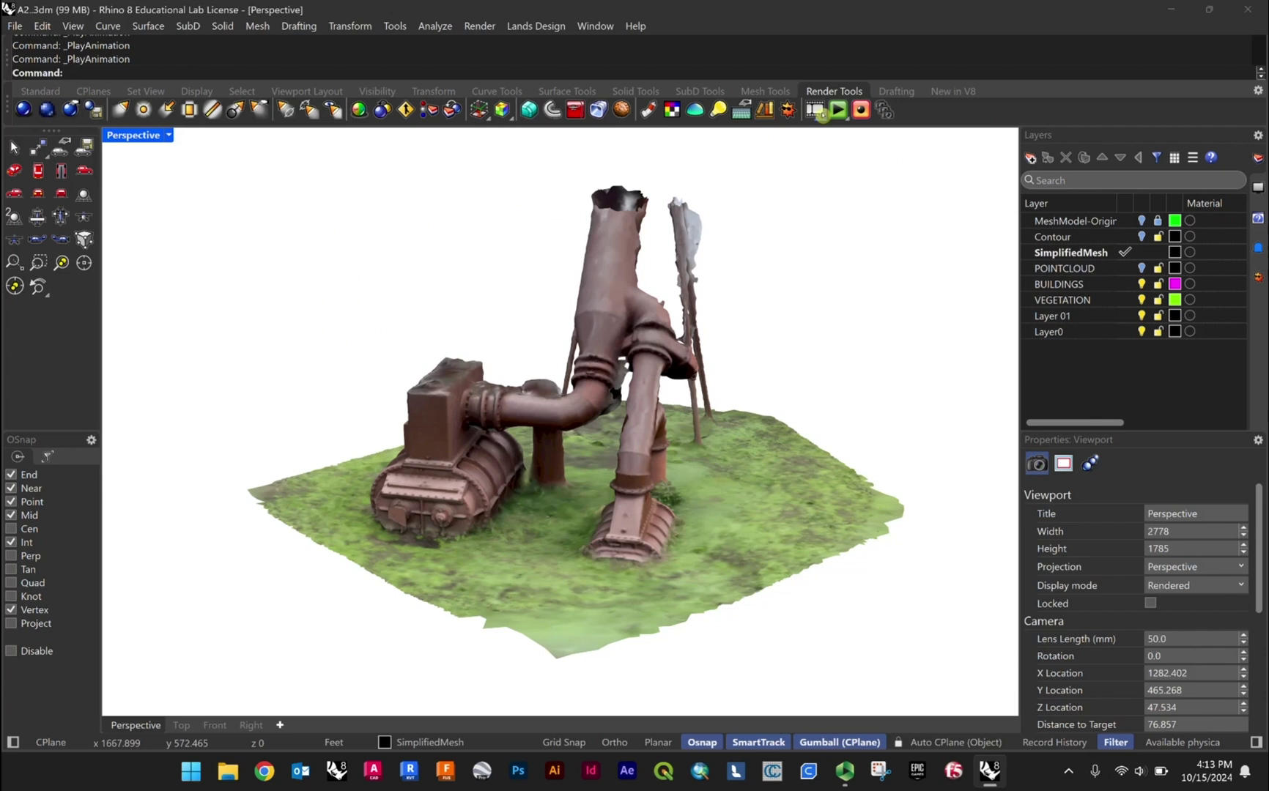
pyautogui.click(815, 110)
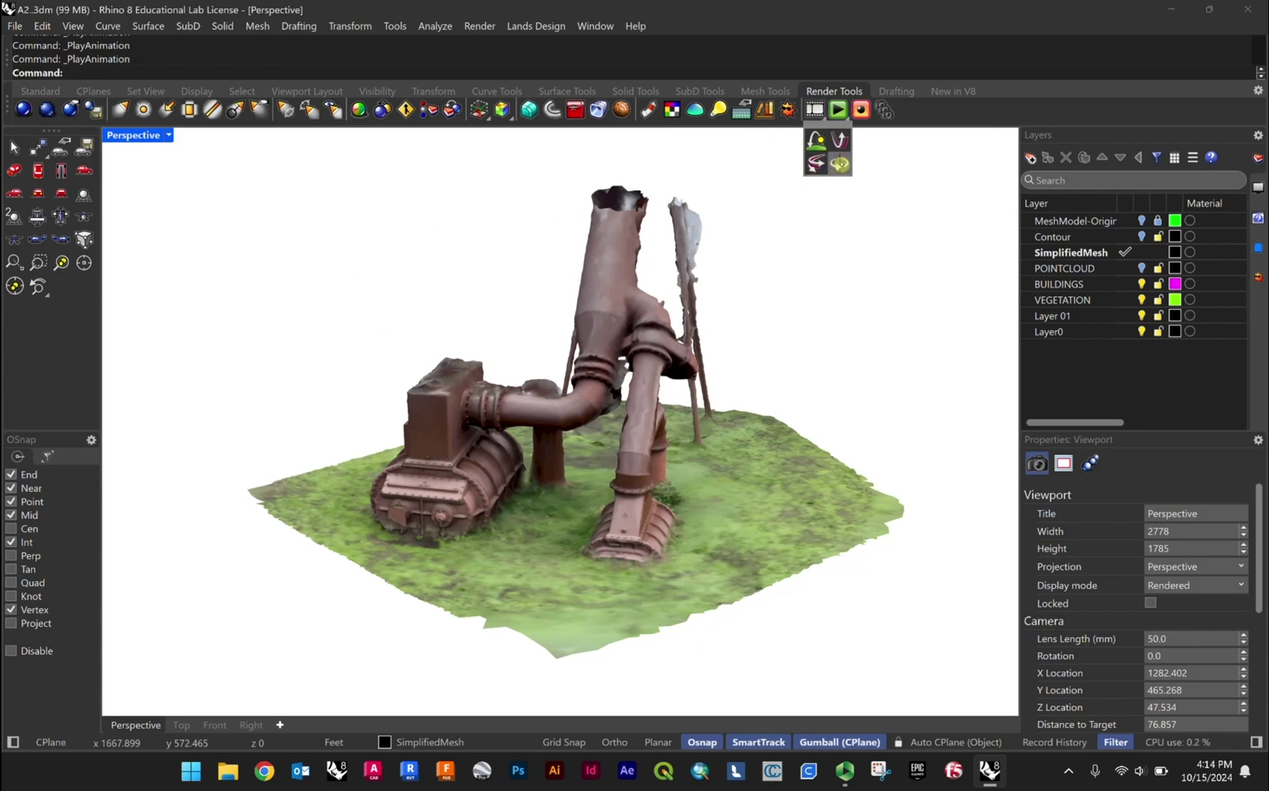
# - Redo the turntable setup from the raised view, keeping 50 frames and Clockwise direction
pyautogui.click(840, 163)
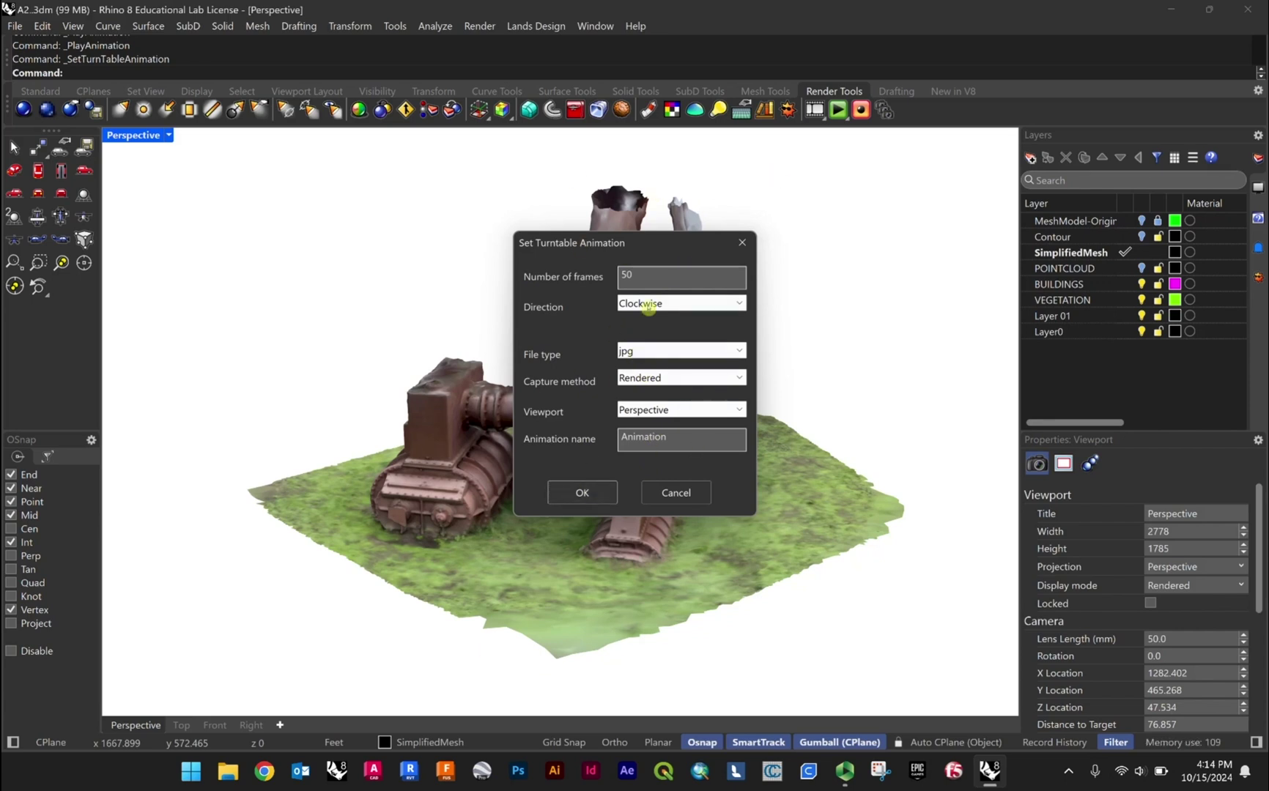
pyautogui.click(659, 304)
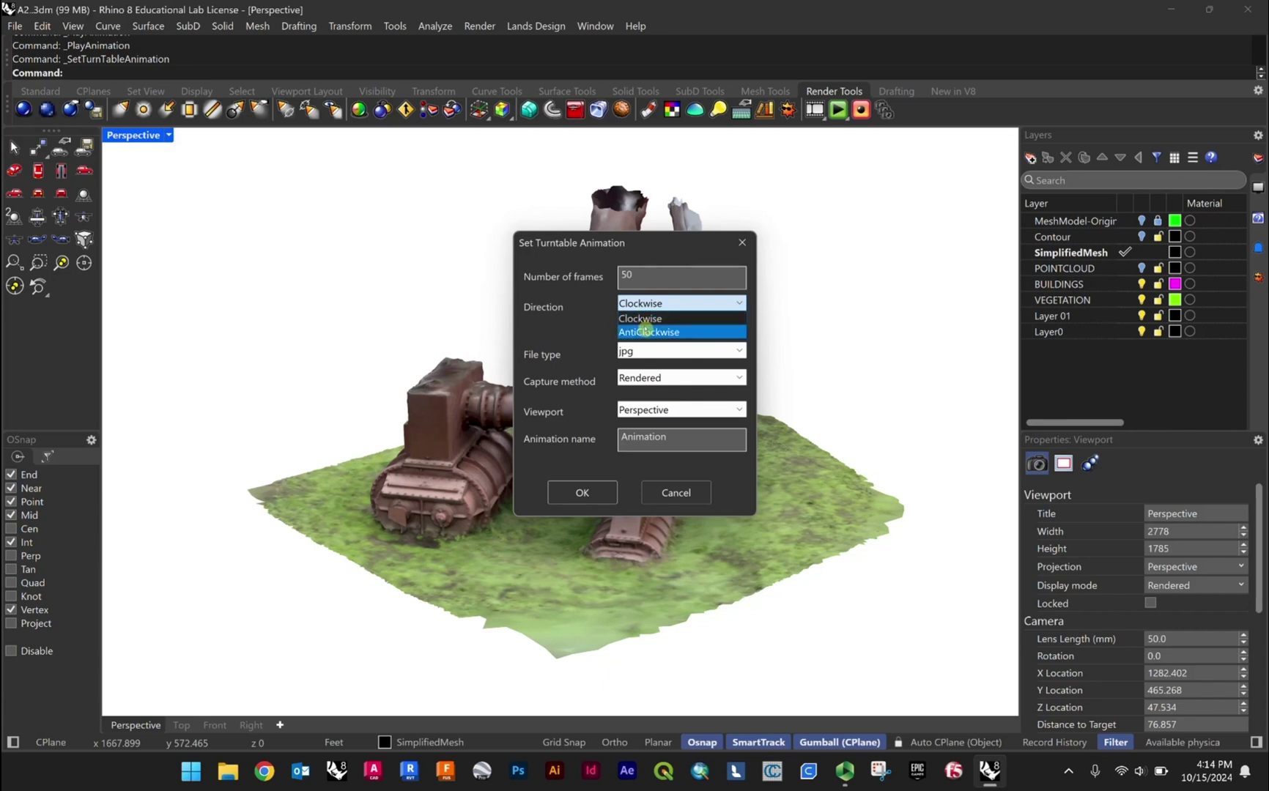
pyautogui.click(642, 319)
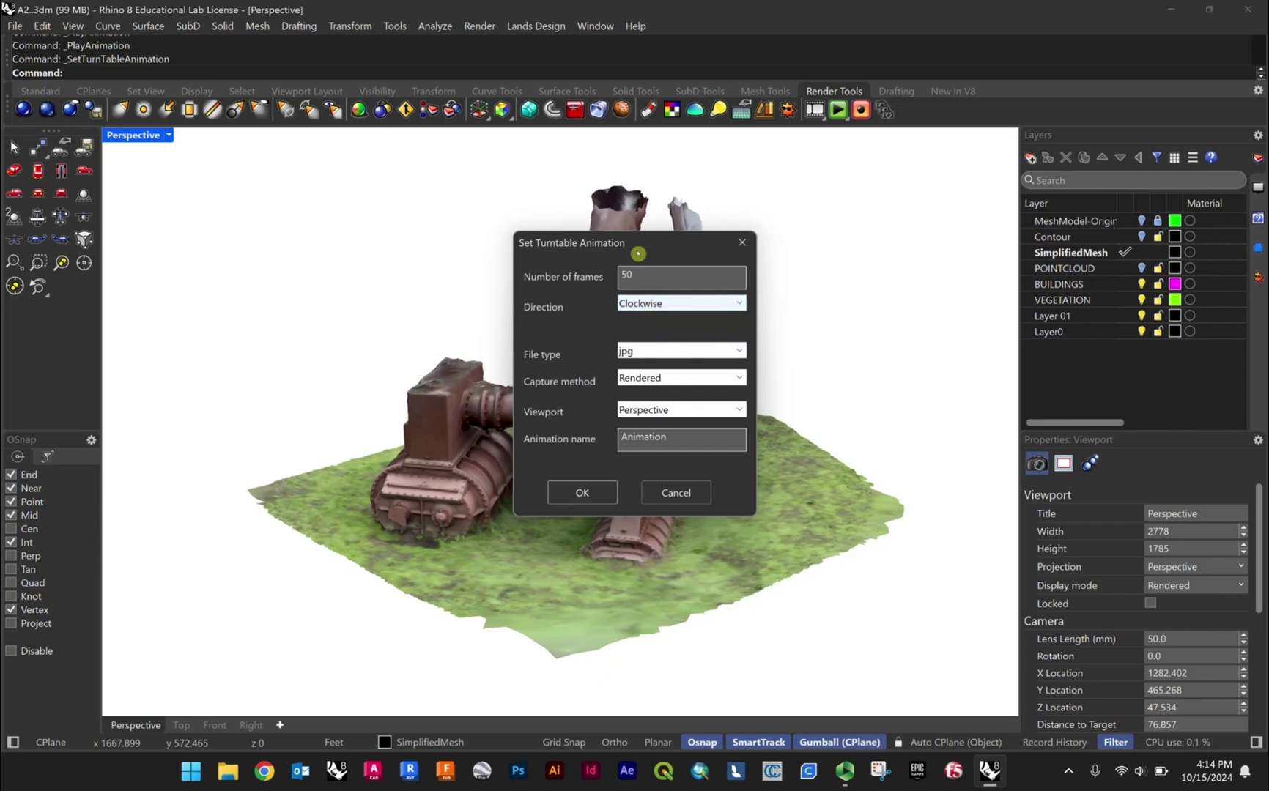
pyautogui.click(602, 496)
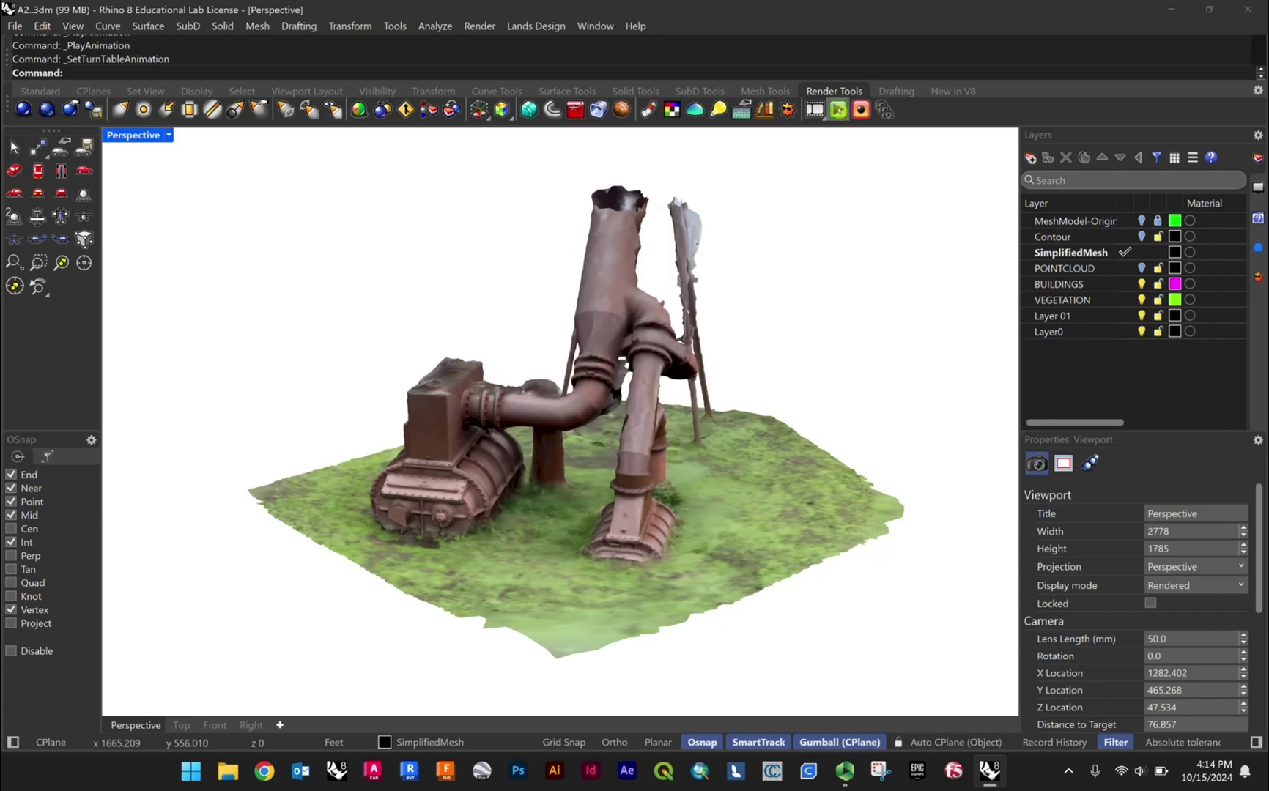
# - Preview the spin, then record the turntable frames into Documents\Animation
pyautogui.click(838, 109)
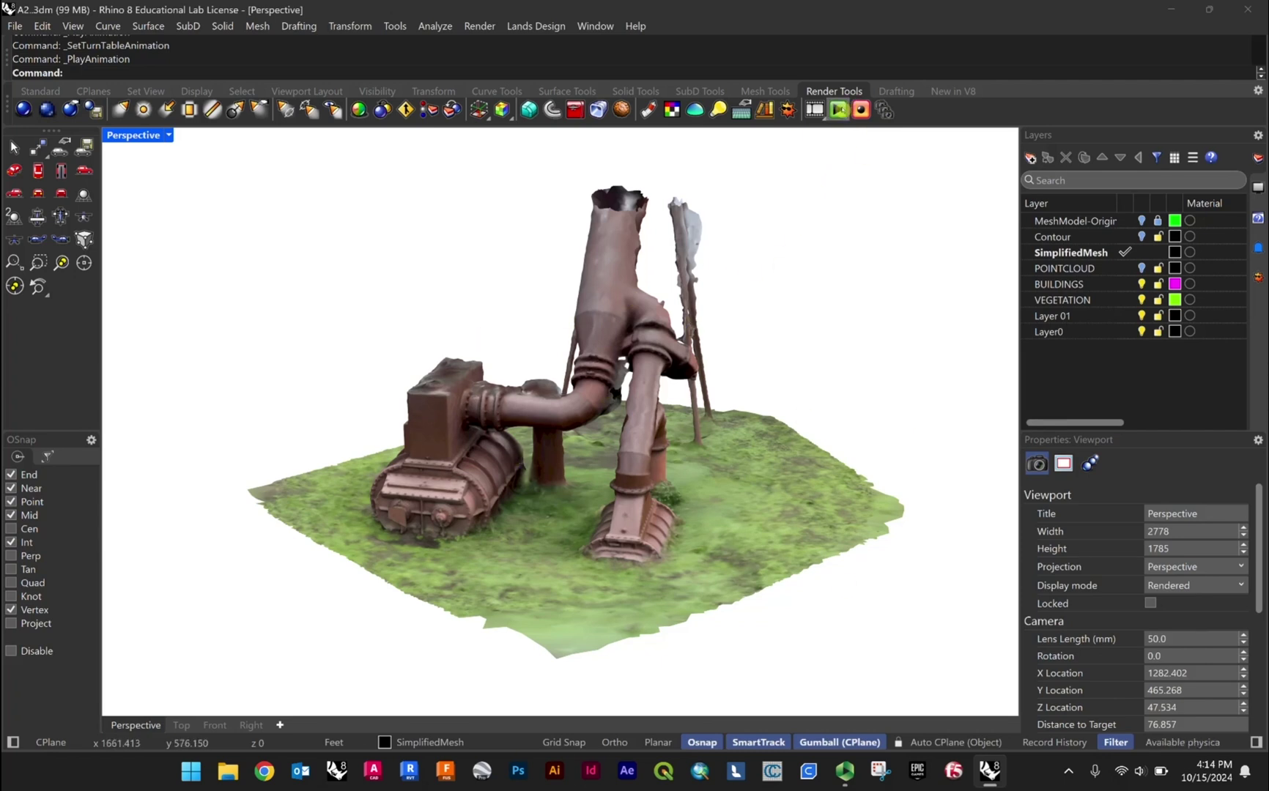
pyautogui.click(838, 109)
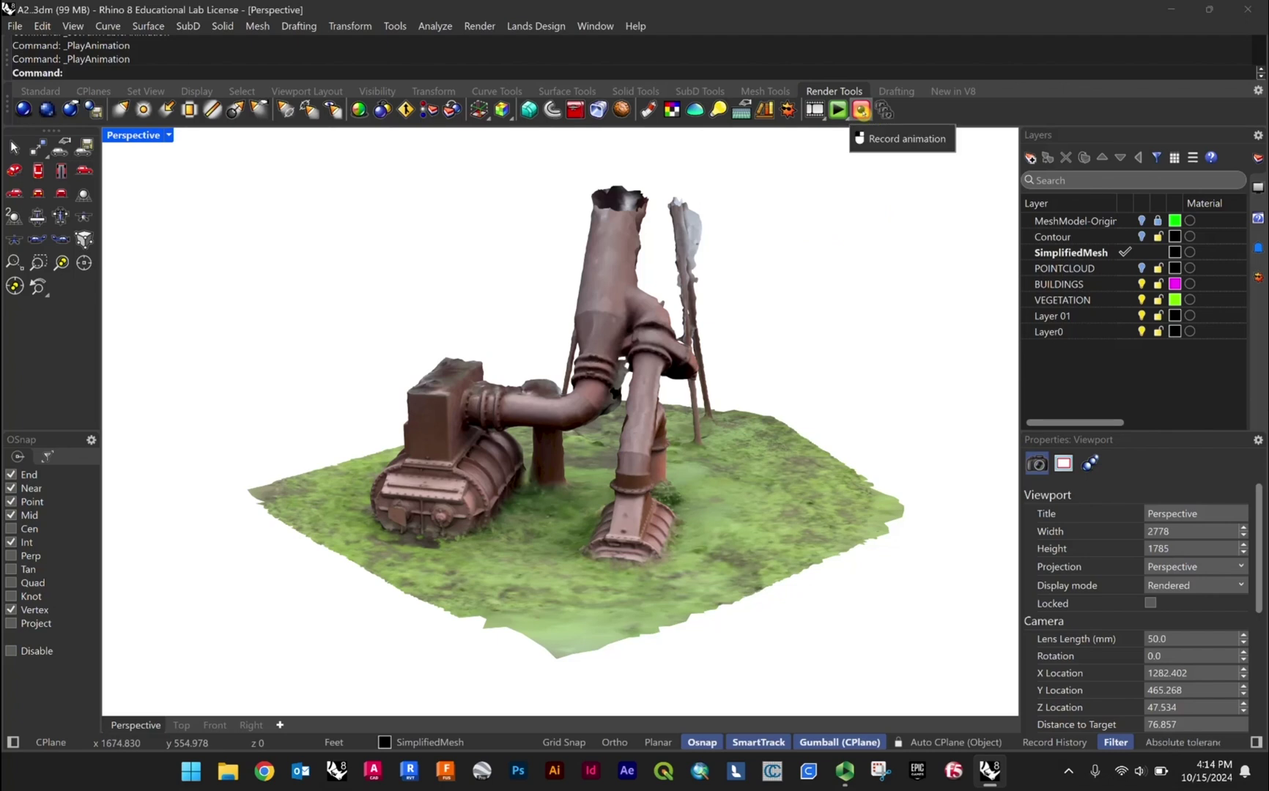
pyautogui.click(861, 110)
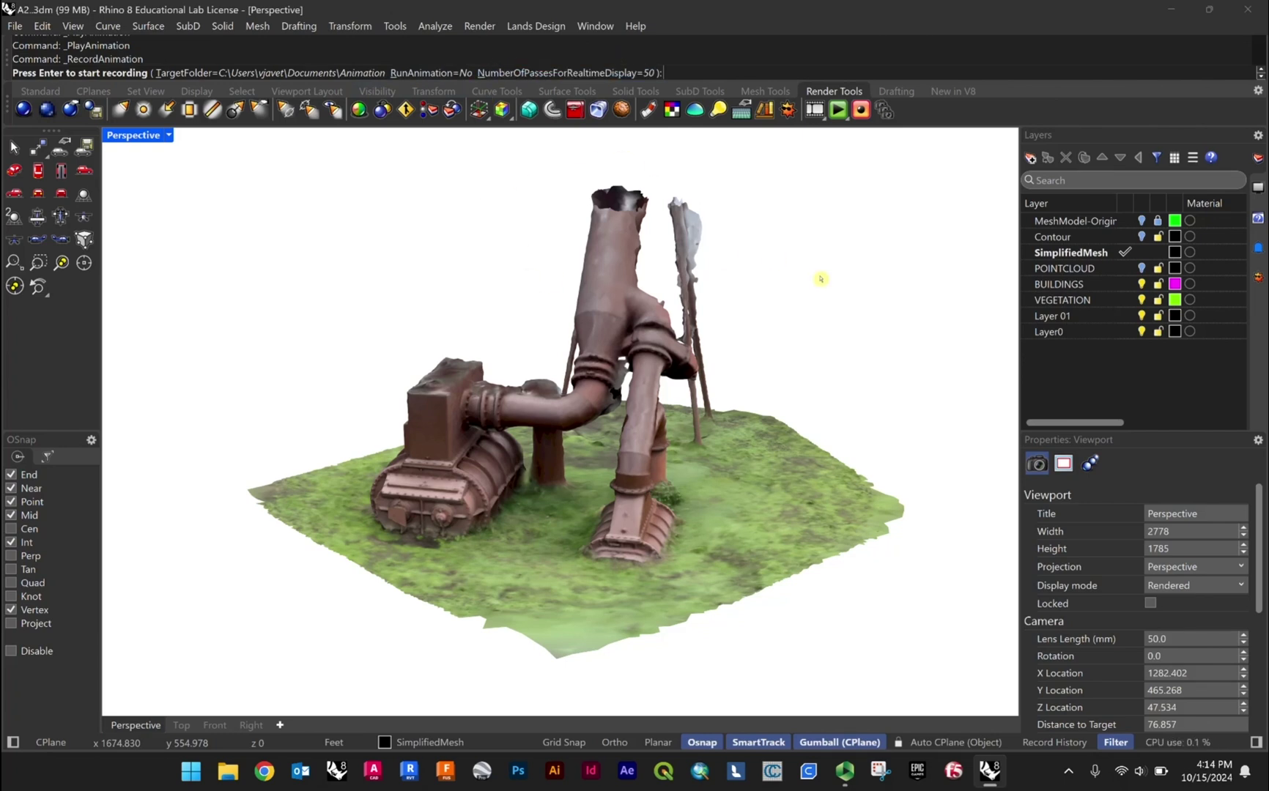
pyautogui.press('Return')
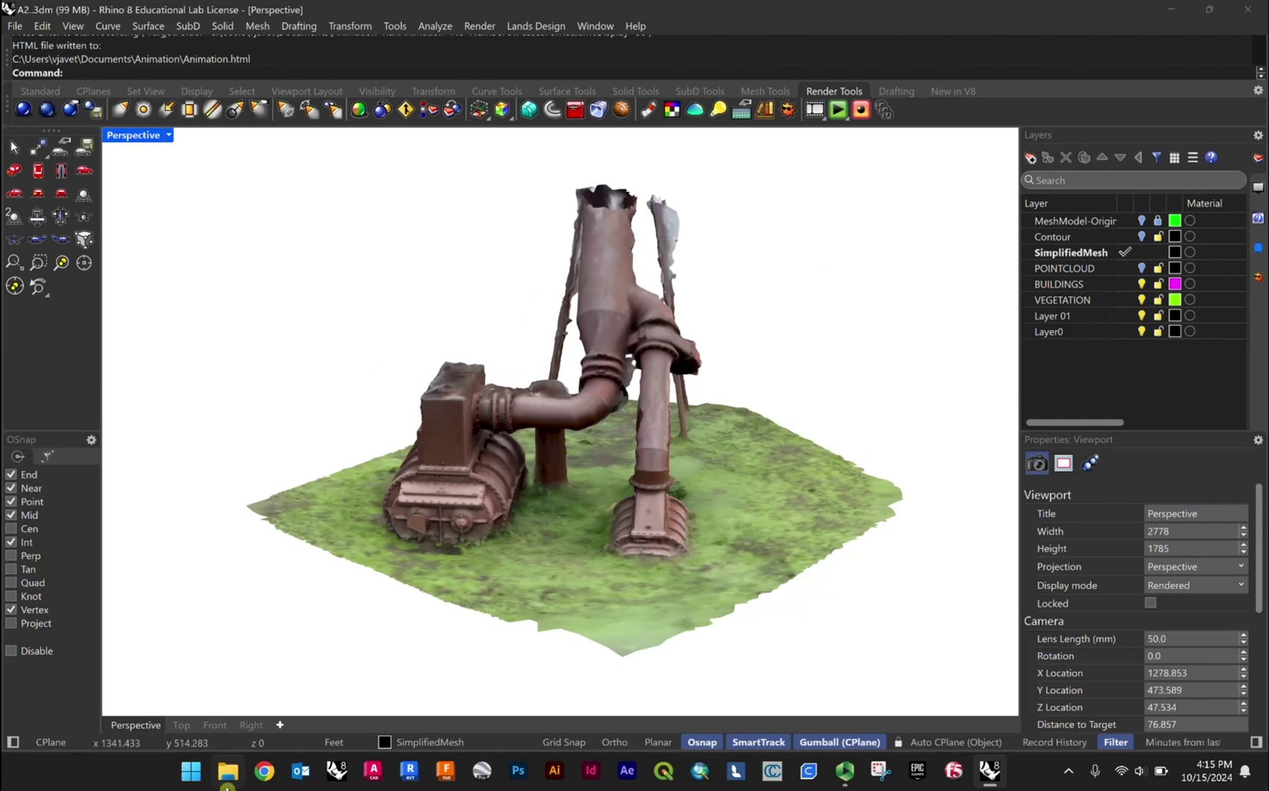
# - Open the Documents\Animation folder of rendered frames in File Explorer
pyautogui.click(230, 778)
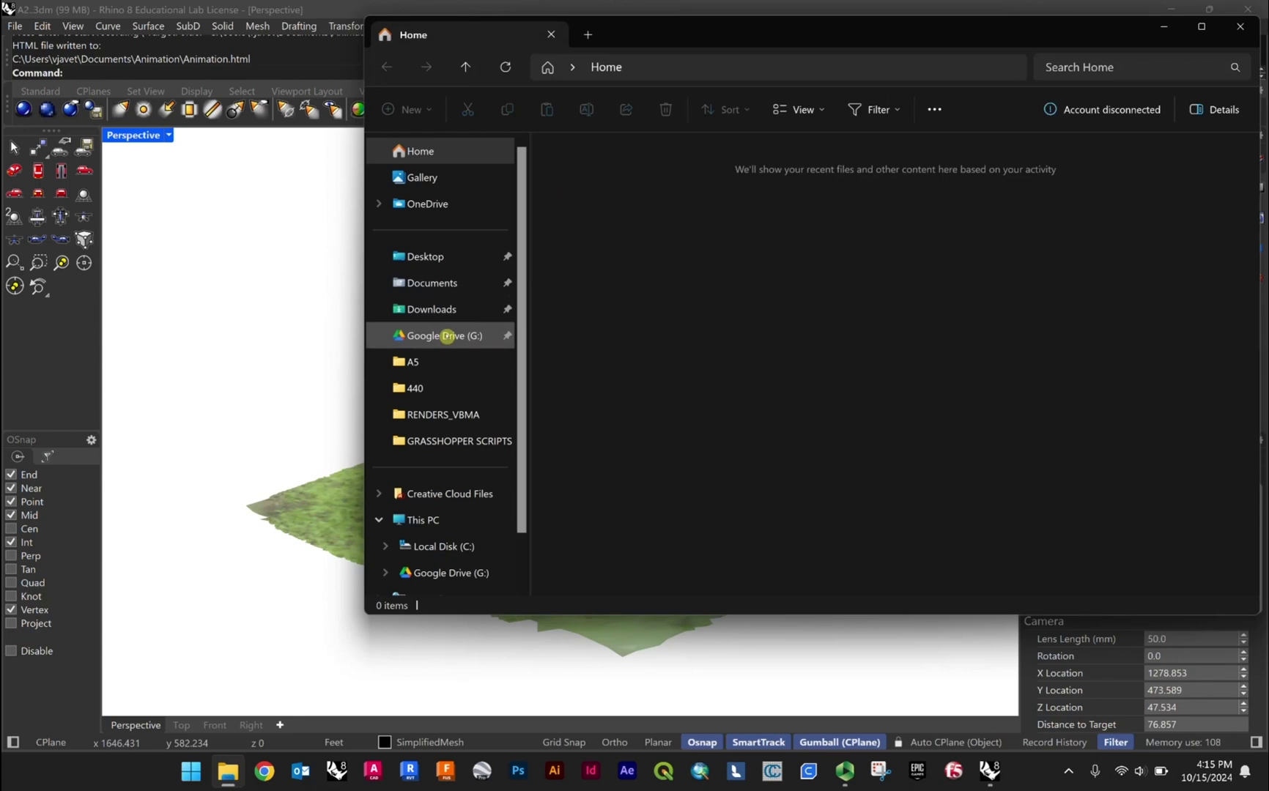
pyautogui.click(438, 283)
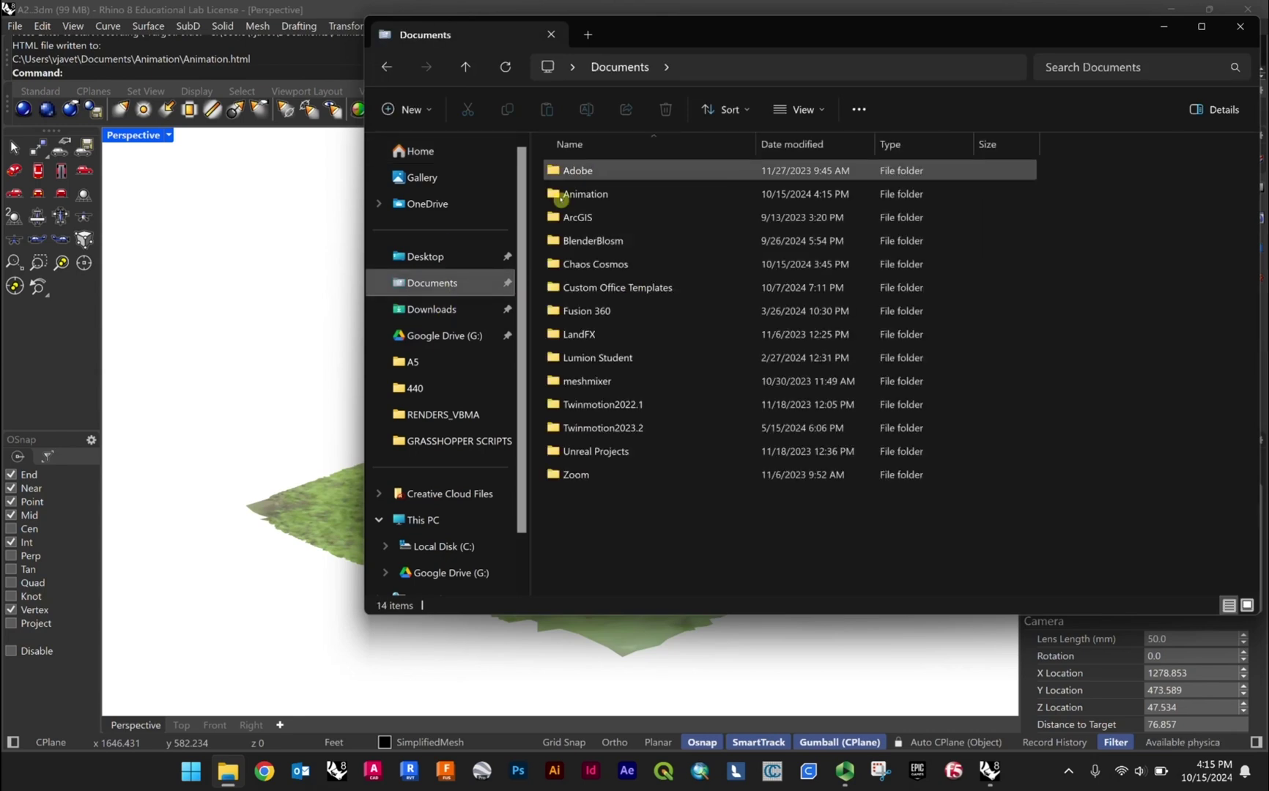
pyautogui.doubleClick(579, 194)
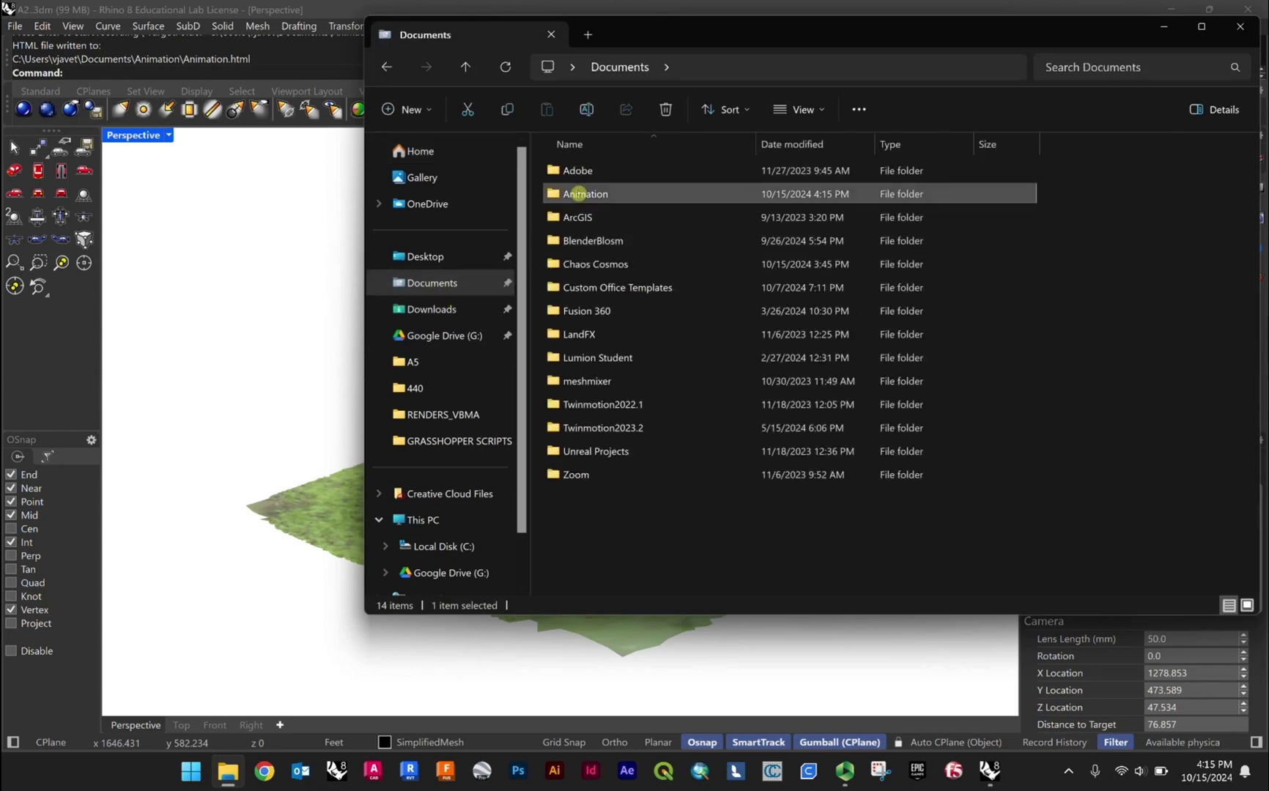
pyautogui.moveTo(705, 31); pyautogui.dragTo(515, 47)
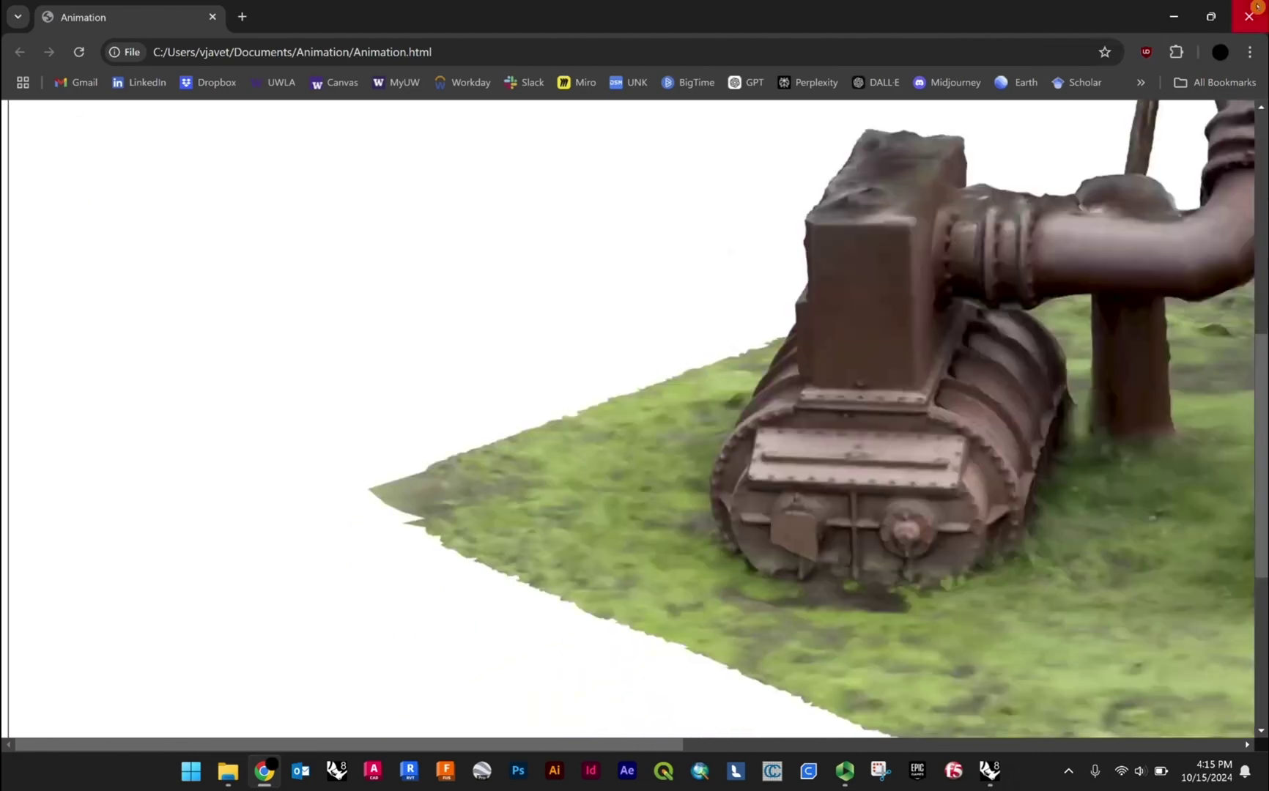
pyautogui.click(1249, 15)
pyautogui.click(571, 213)
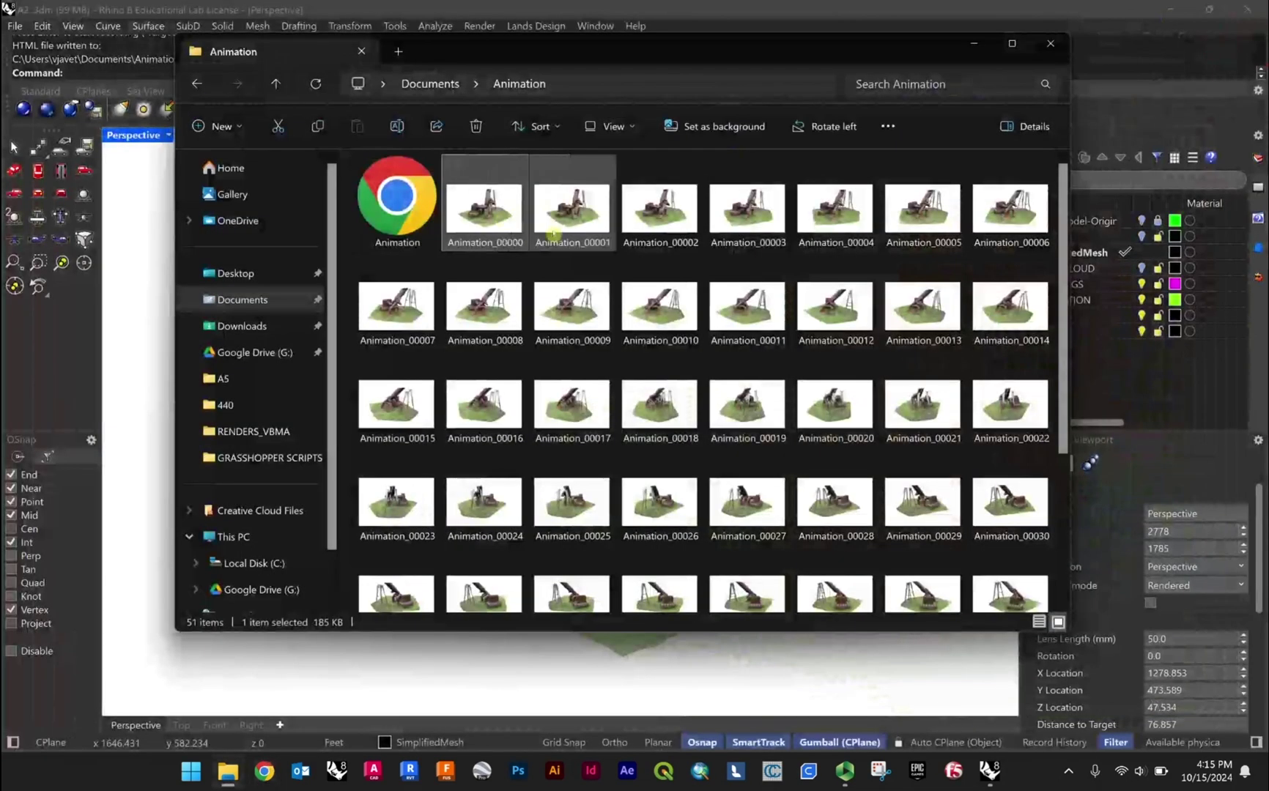
pyautogui.scroll(-3, 571, 219)
pyautogui.click(582, 579)
pyautogui.keyDown('shift'); pyautogui.click(582, 586); pyautogui.keyUp('shift')
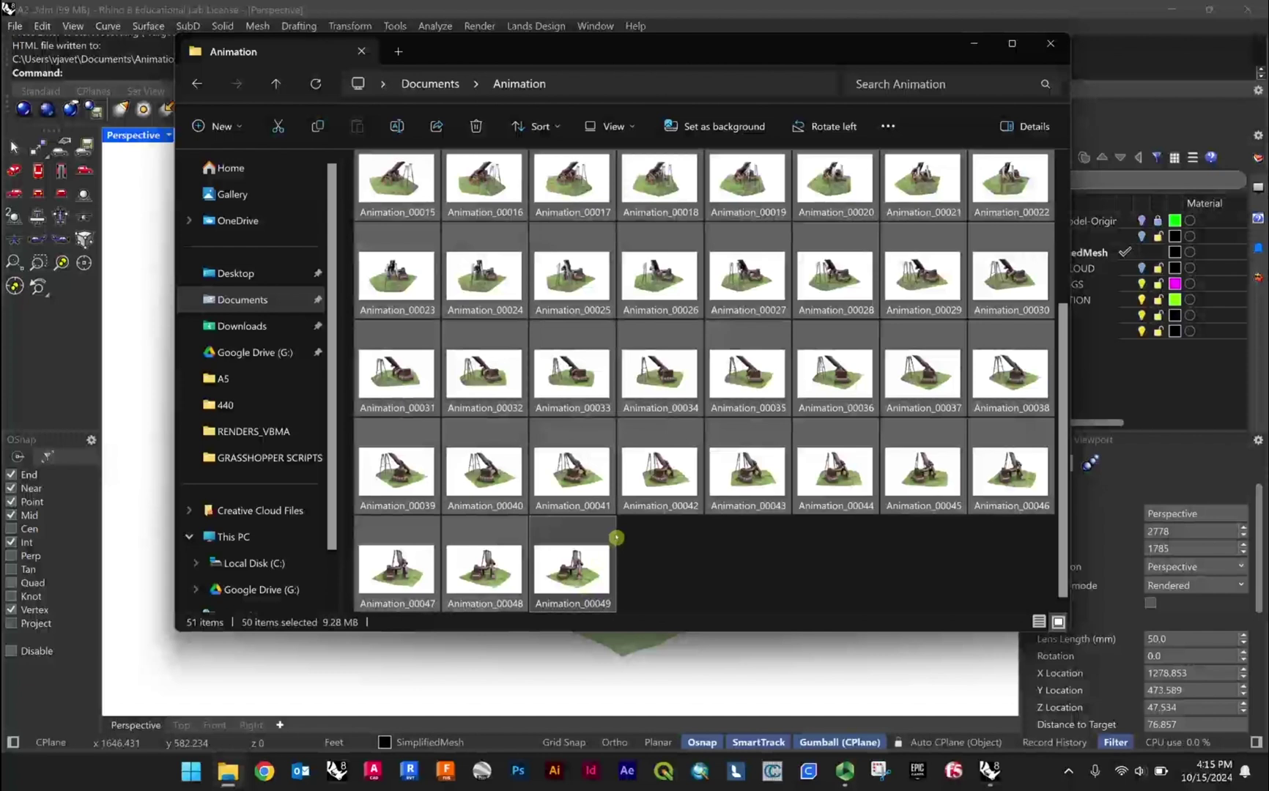
pyautogui.scroll(3, 615, 513)
pyautogui.scroll(-3, 614, 510)
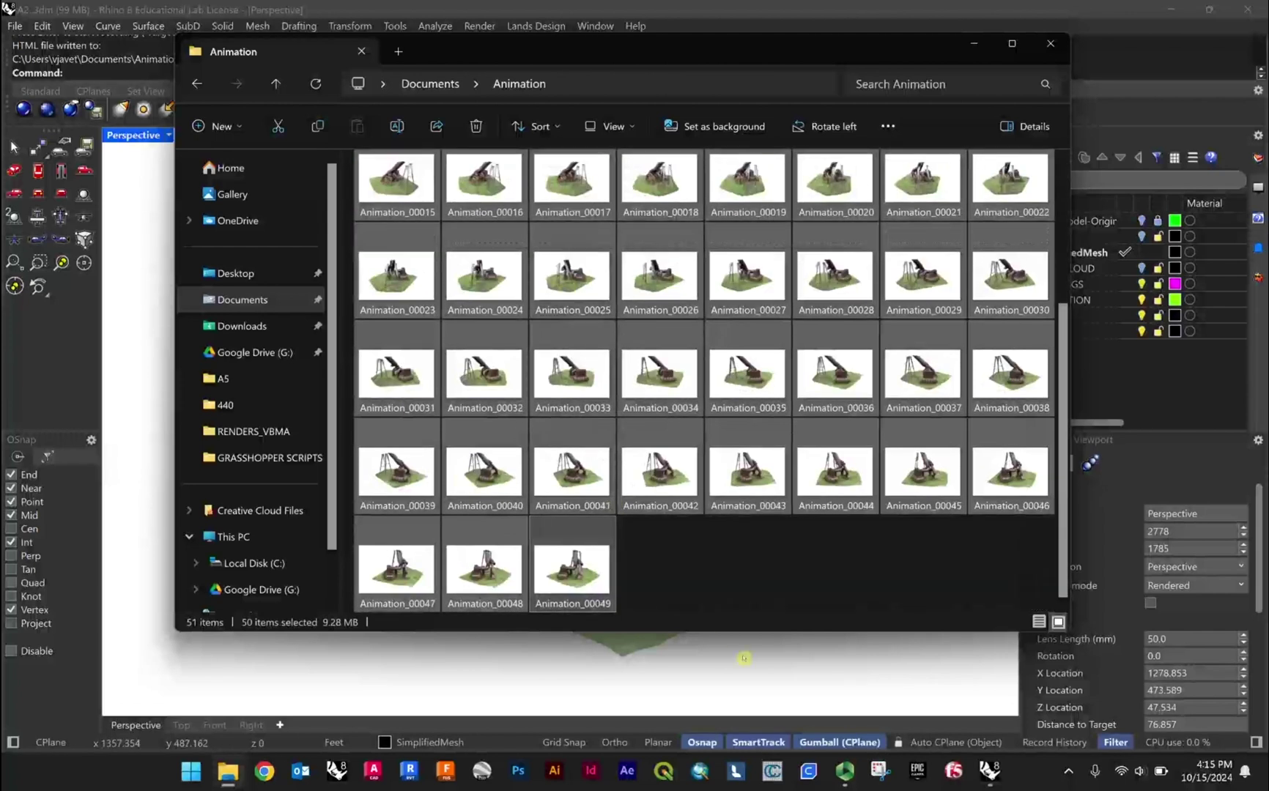
pyautogui.click(689, 578)
pyautogui.scroll(3, 594, 354)
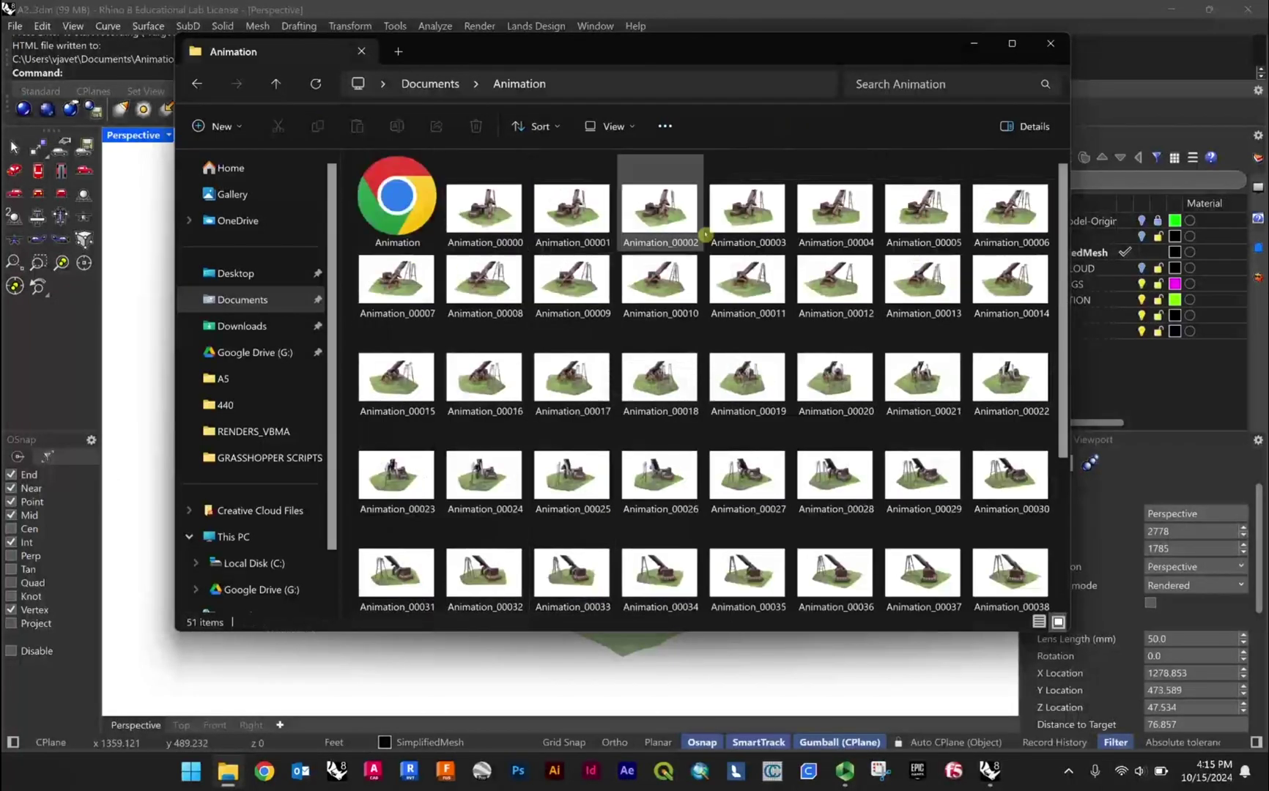
pyautogui.scroll(-3, 584, 375)
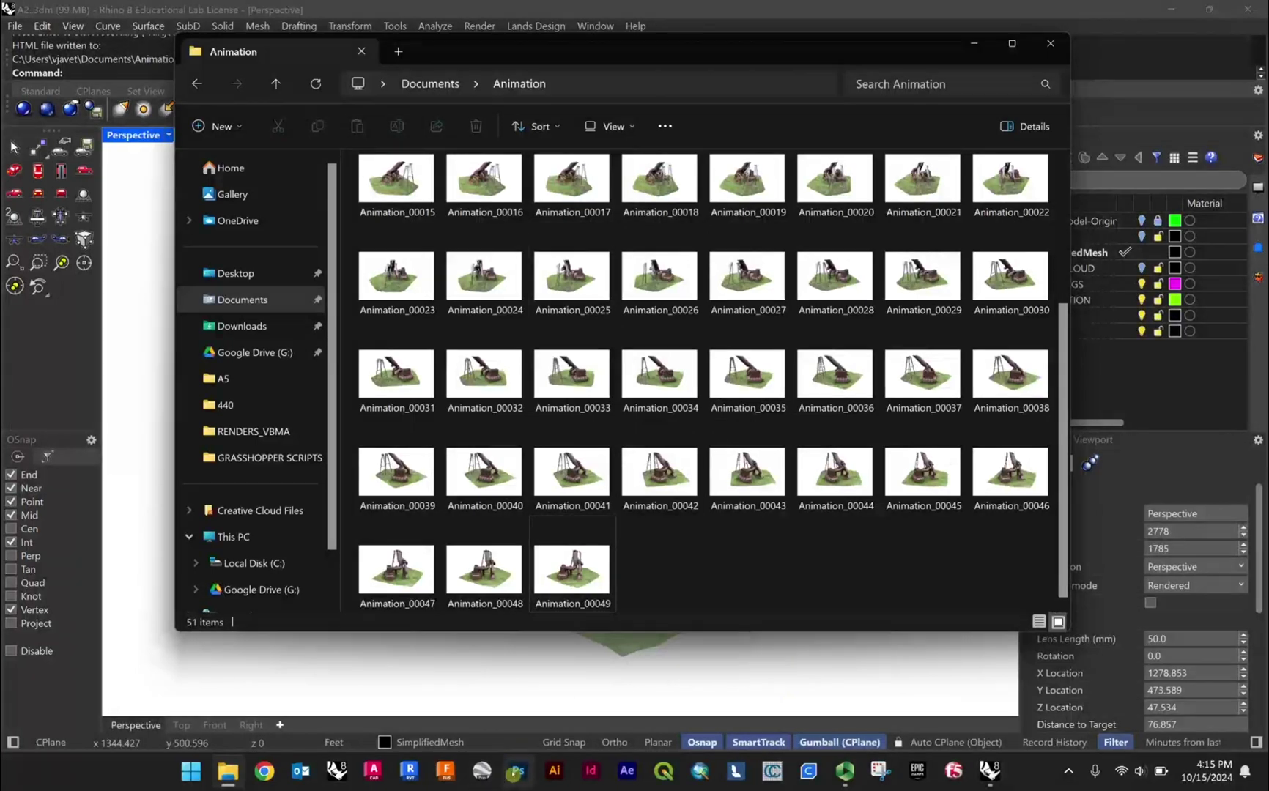
# - In Photoshop, start the File > Scripts > Load Files into Stack script
pyautogui.click(520, 771)
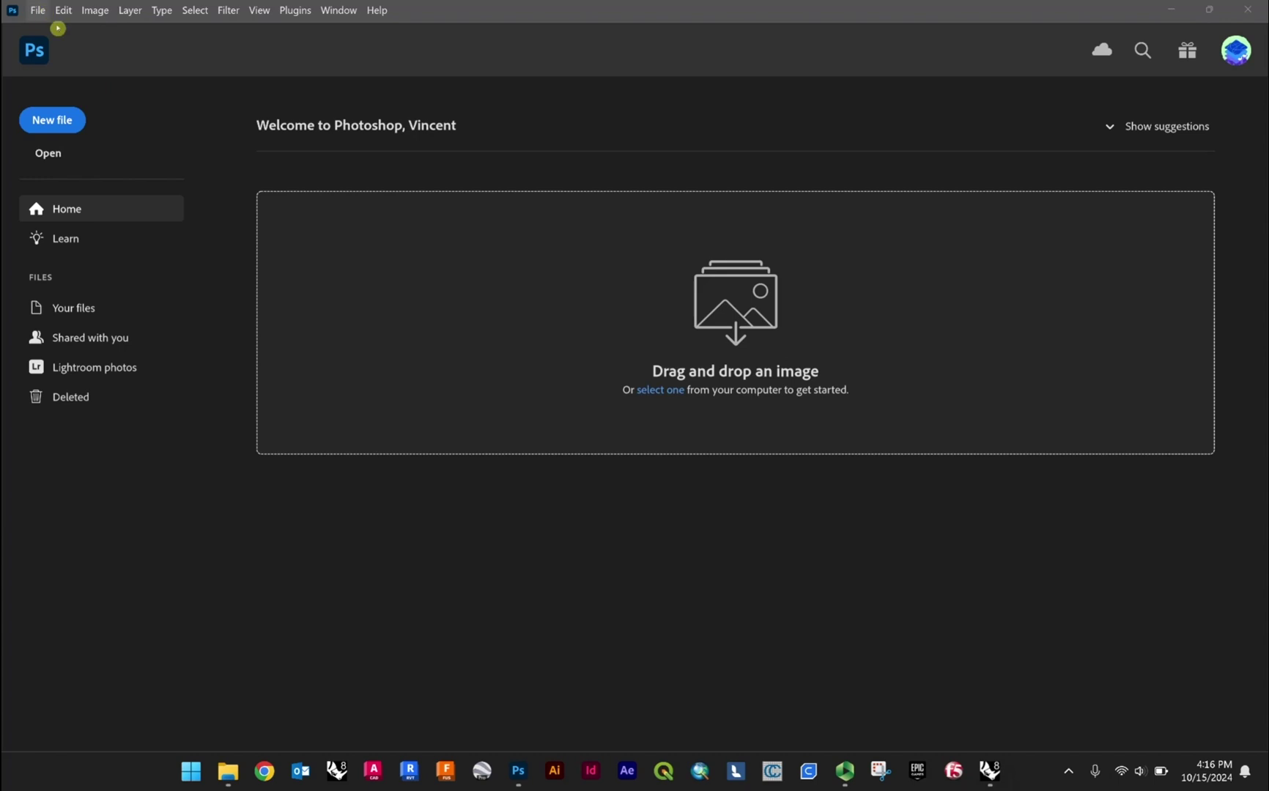
pyautogui.click(36, 10)
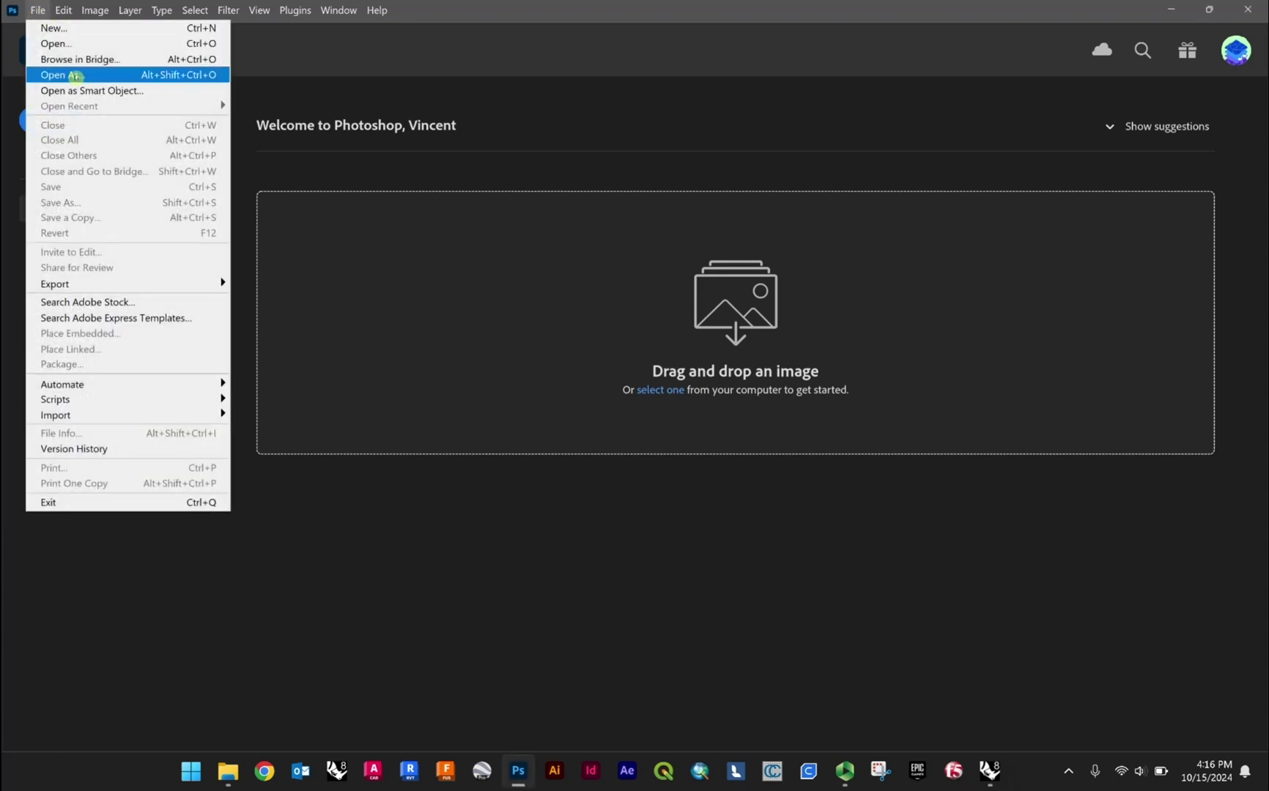
pyautogui.moveTo(95, 405)
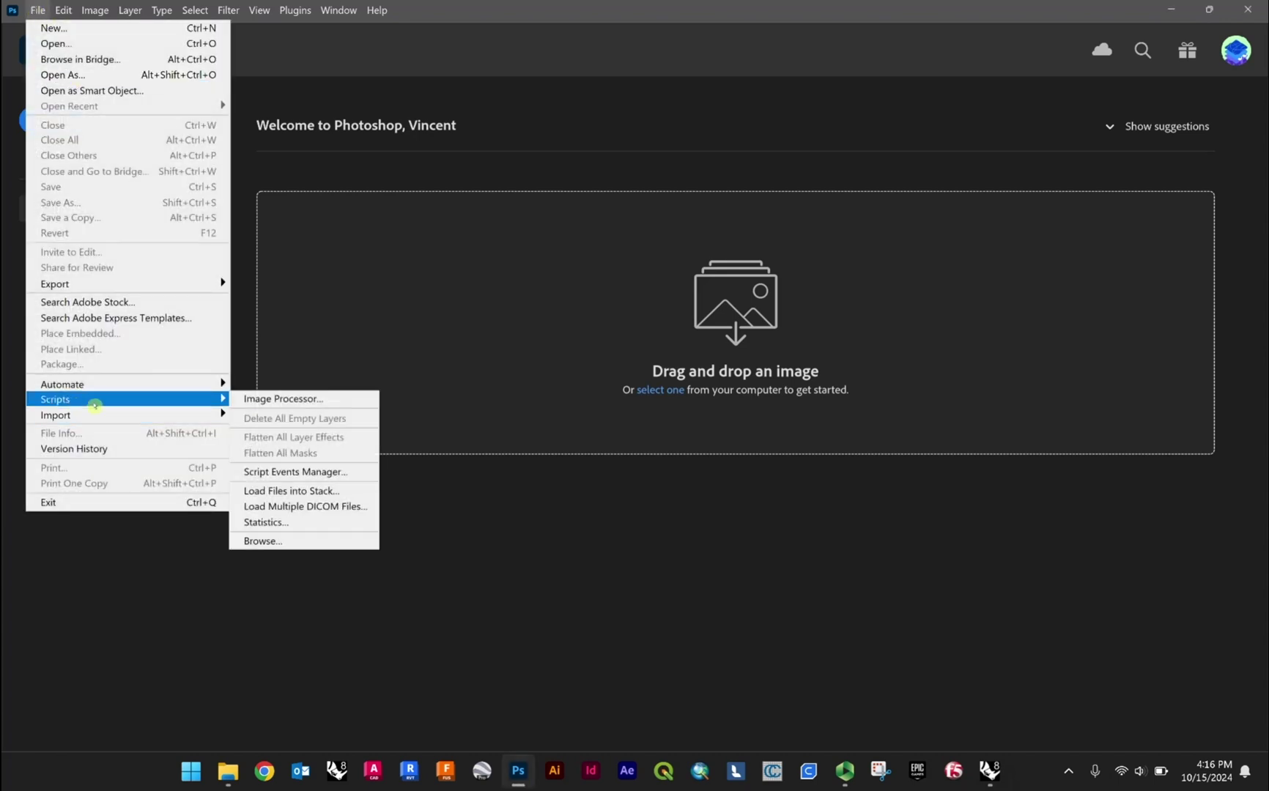
pyautogui.click(306, 492)
# - Pick Animation_00000 through Animation_00049 from the Animation folder and load them as layers
pyautogui.click(702, 330)
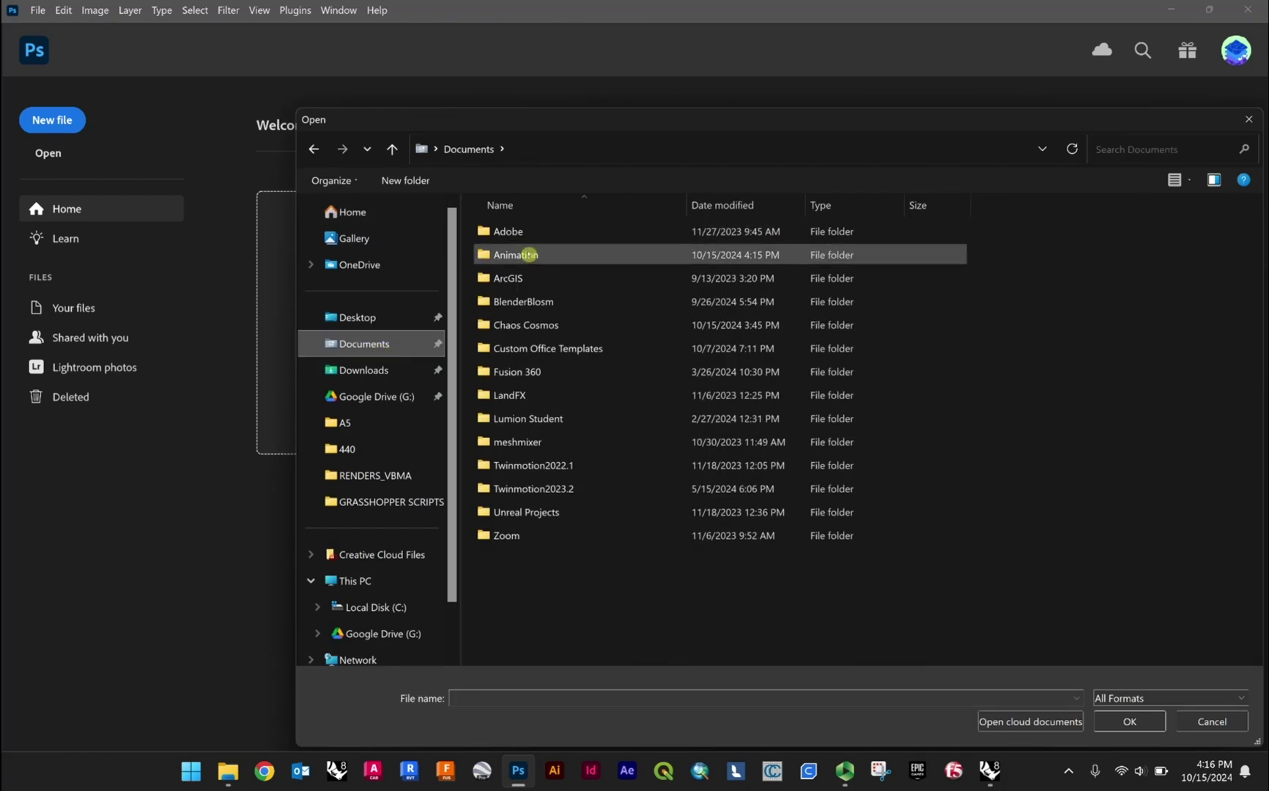
pyautogui.doubleClick(501, 254)
pyautogui.click(618, 265)
pyautogui.scroll(-5, 618, 265)
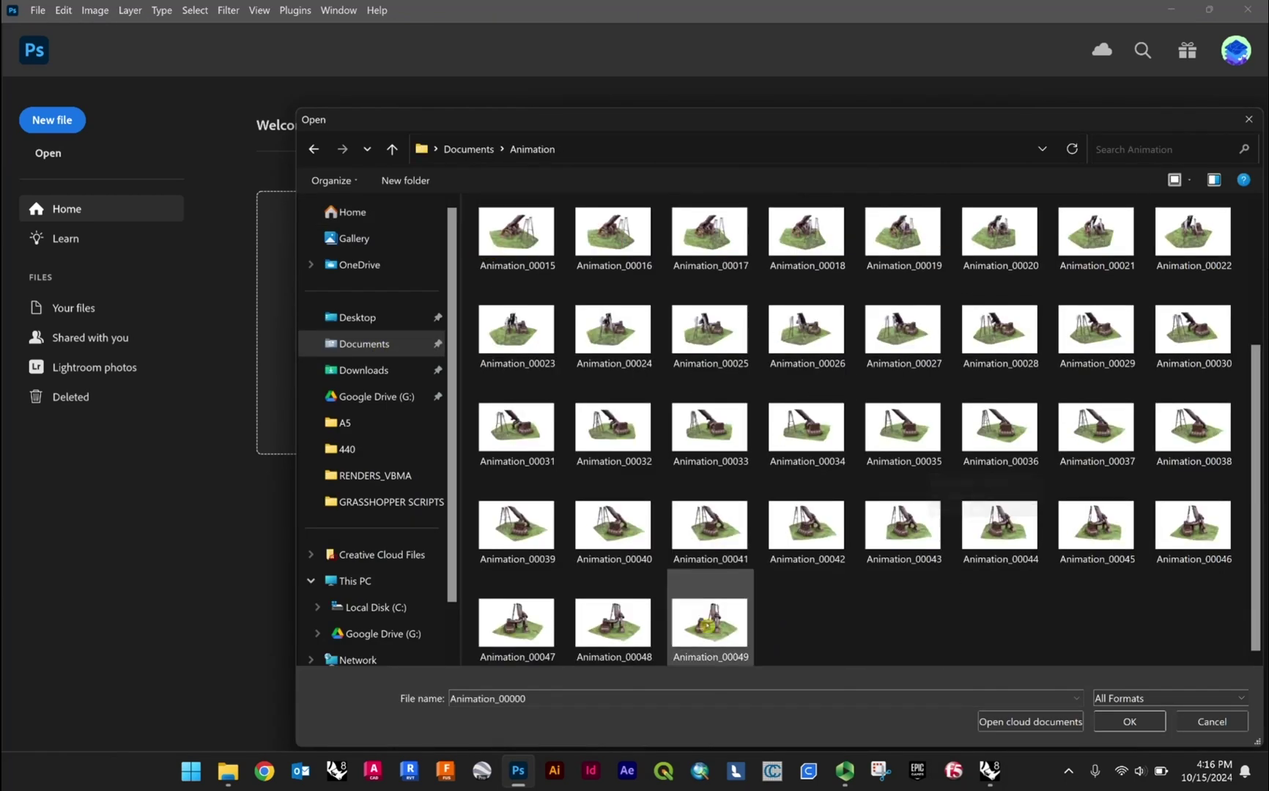
pyautogui.keyDown('shift'); pyautogui.click(708, 615); pyautogui.keyUp('shift')
pyautogui.scroll(5, 733, 410)
pyautogui.scroll(-3, 664, 262)
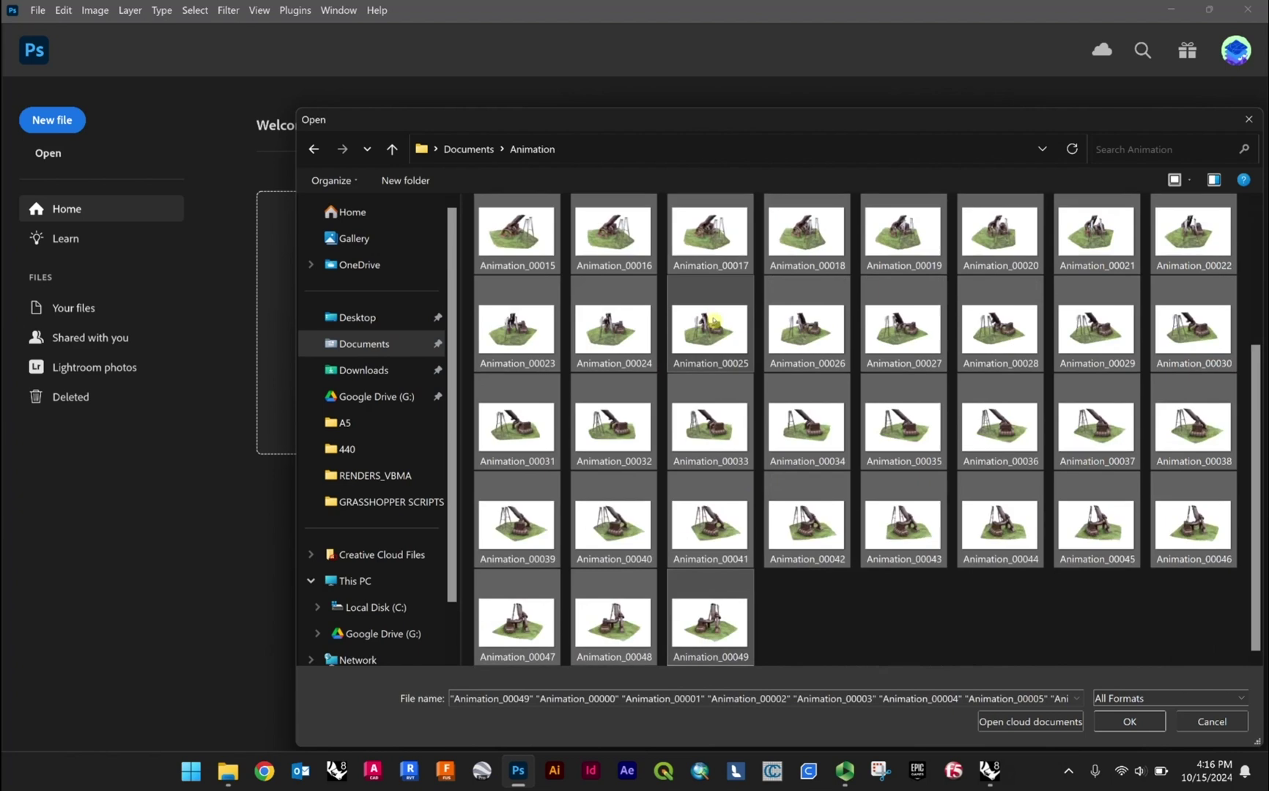
pyautogui.moveTo(710, 421); pyautogui.dragTo(830, 529)
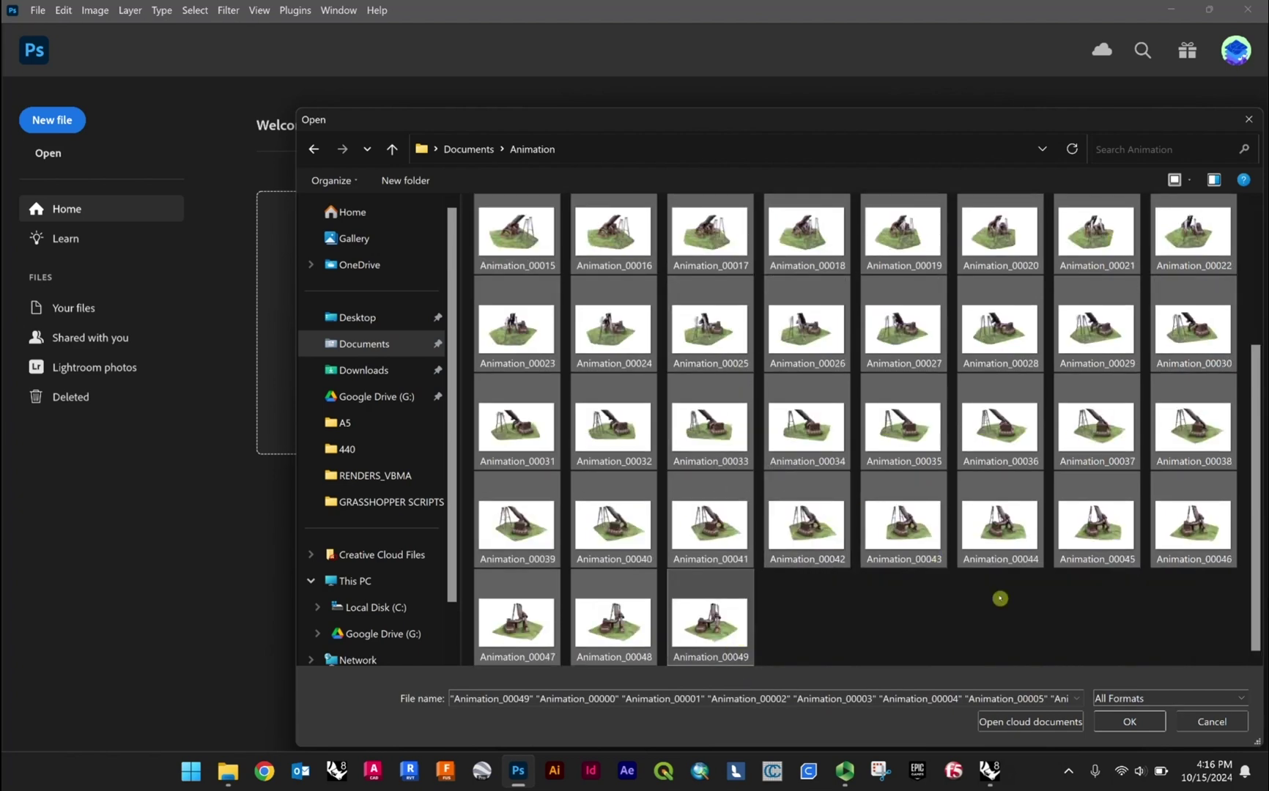
pyautogui.click(1143, 722)
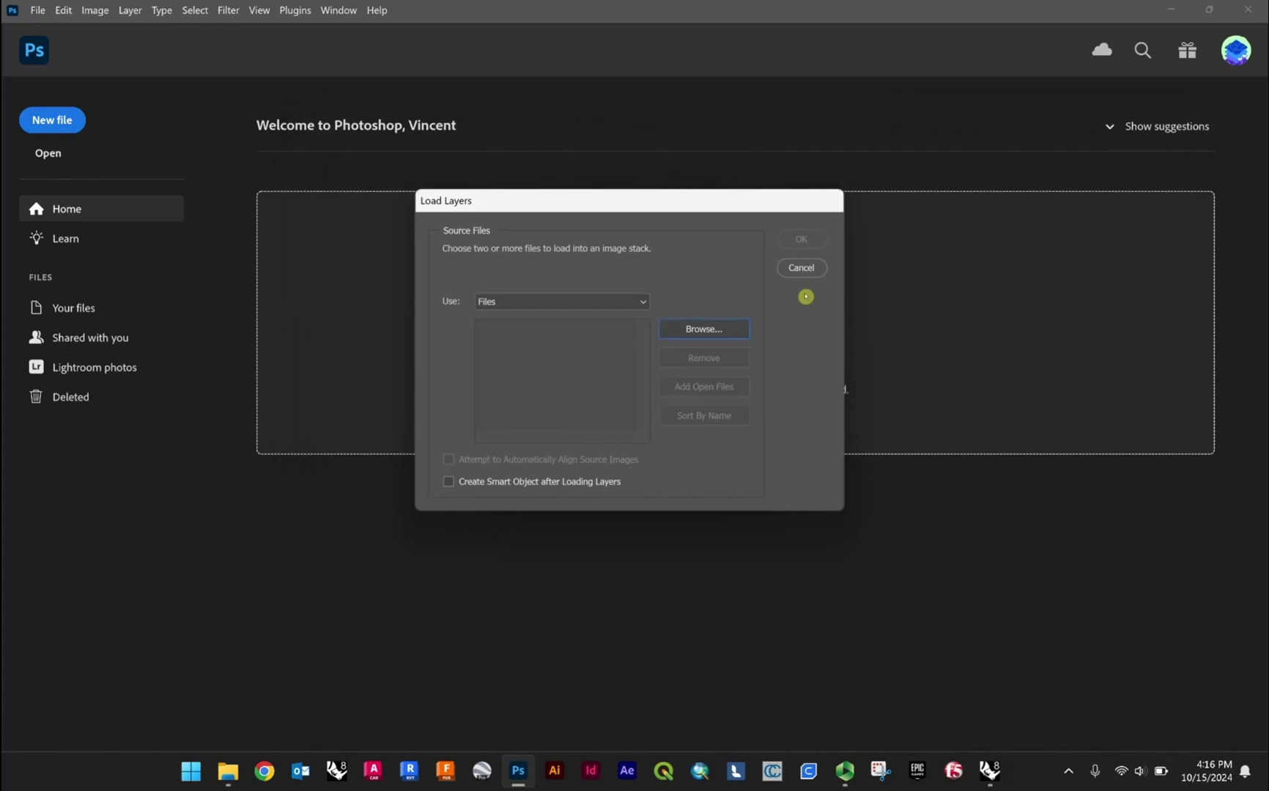
pyautogui.moveTo(643, 365); pyautogui.dragTo(651, 301)
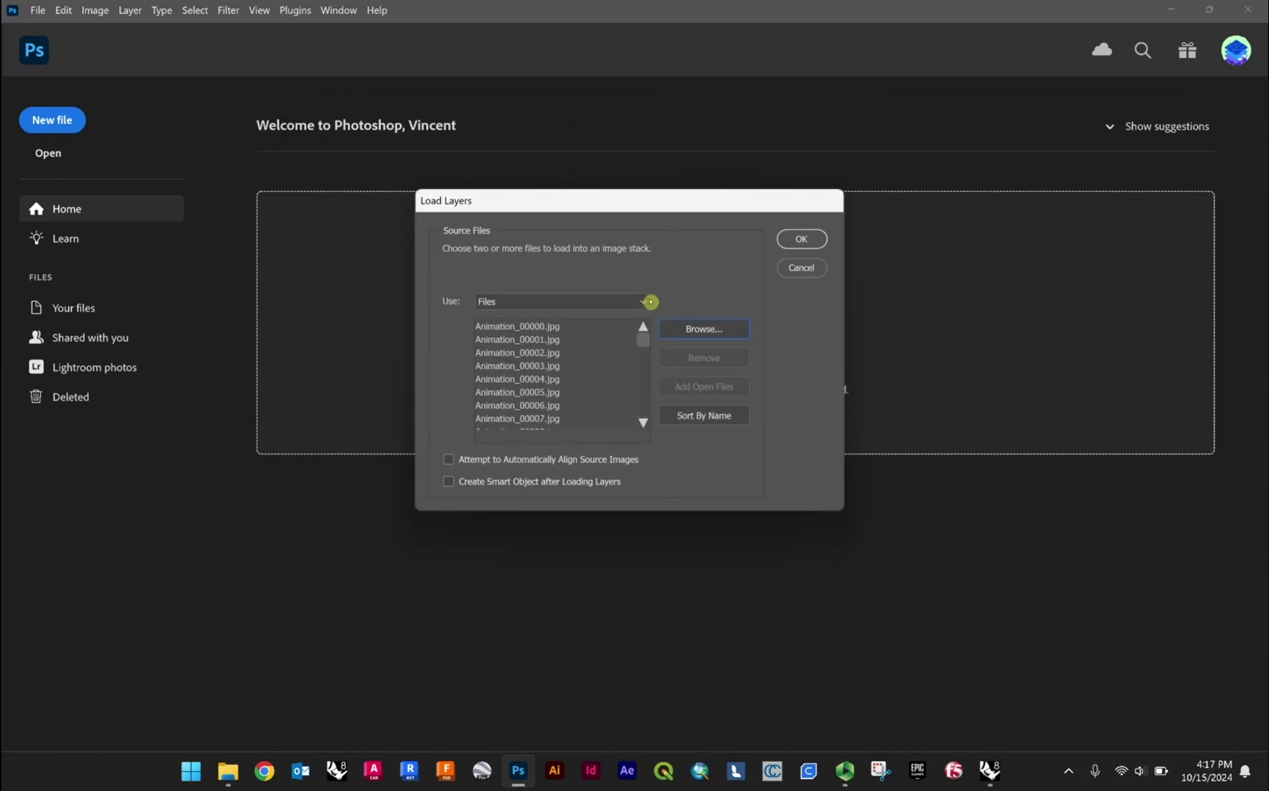
pyautogui.click(801, 239)
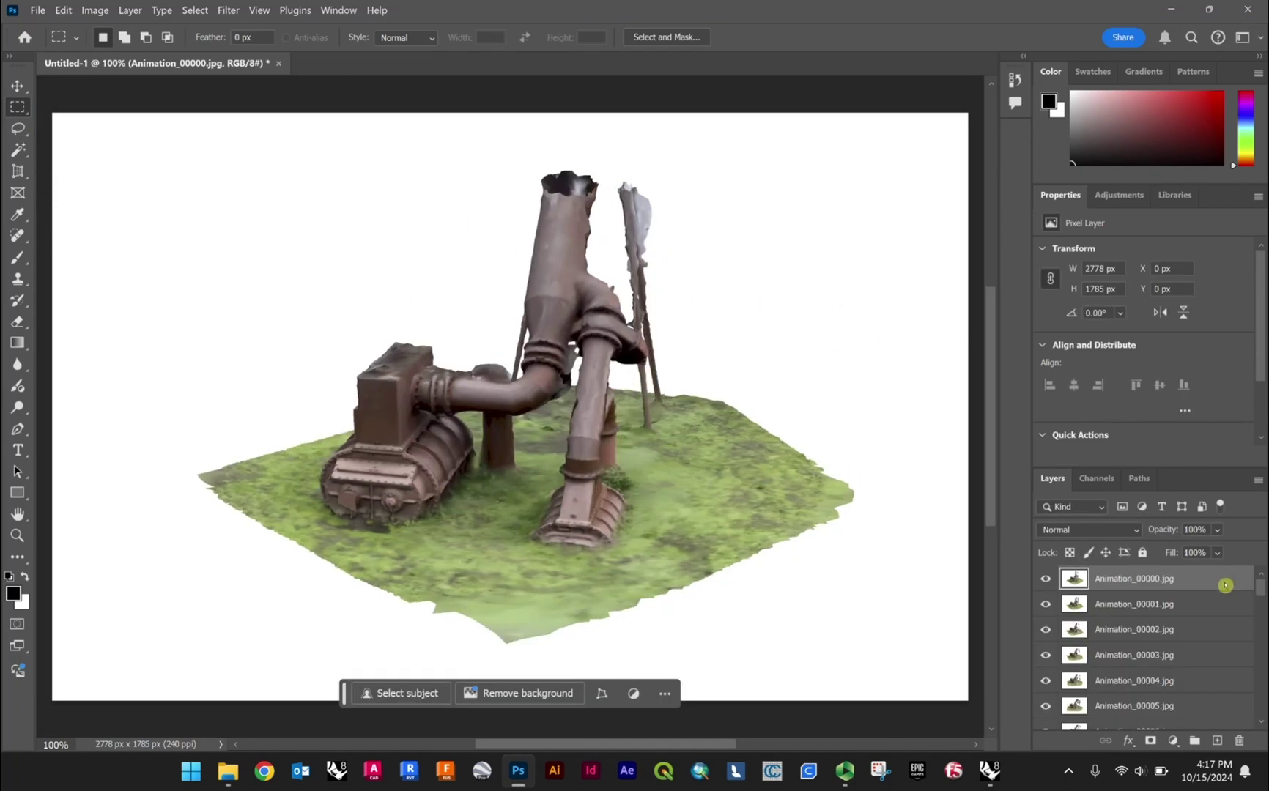
# - Show the Timeline panel from the Window menu
pyautogui.scroll(-2, 1171, 590)
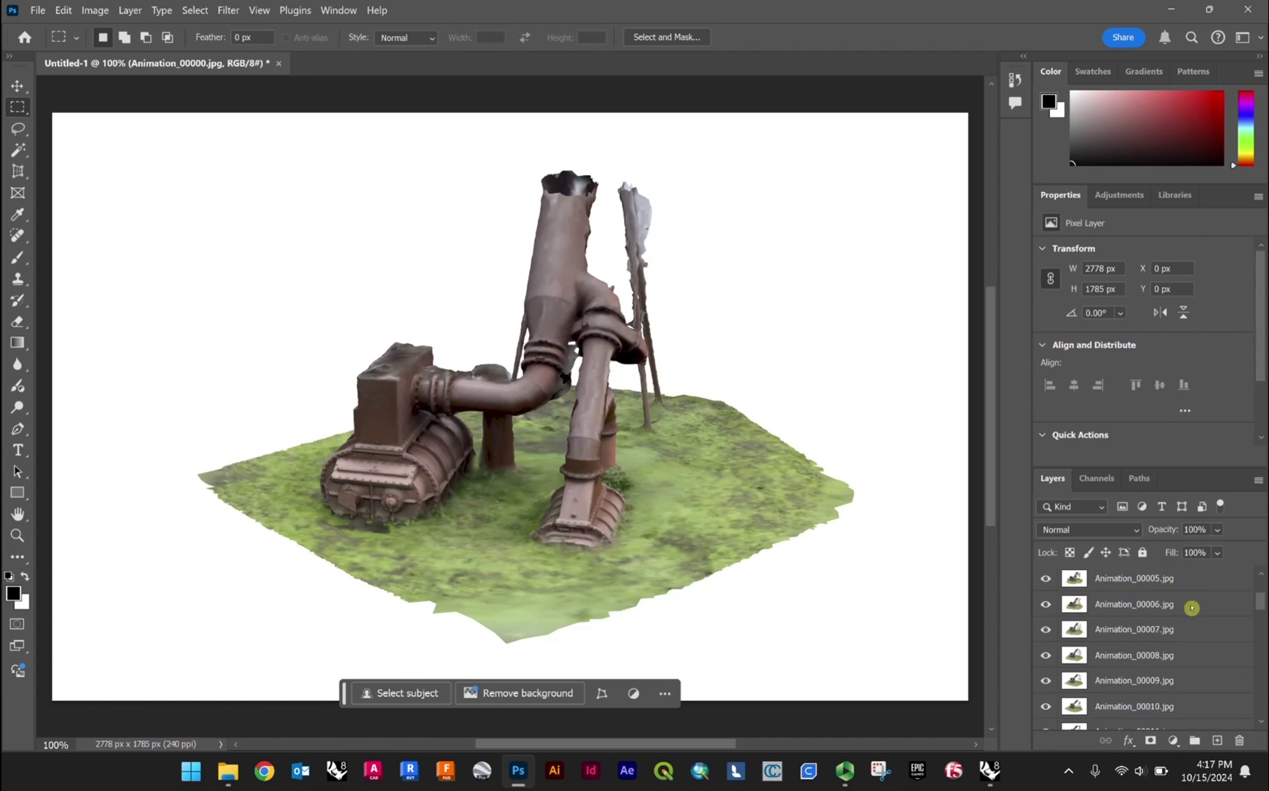
pyautogui.scroll(2, 1194, 607)
pyautogui.moveTo(1260, 594); pyautogui.dragTo(1260, 761)
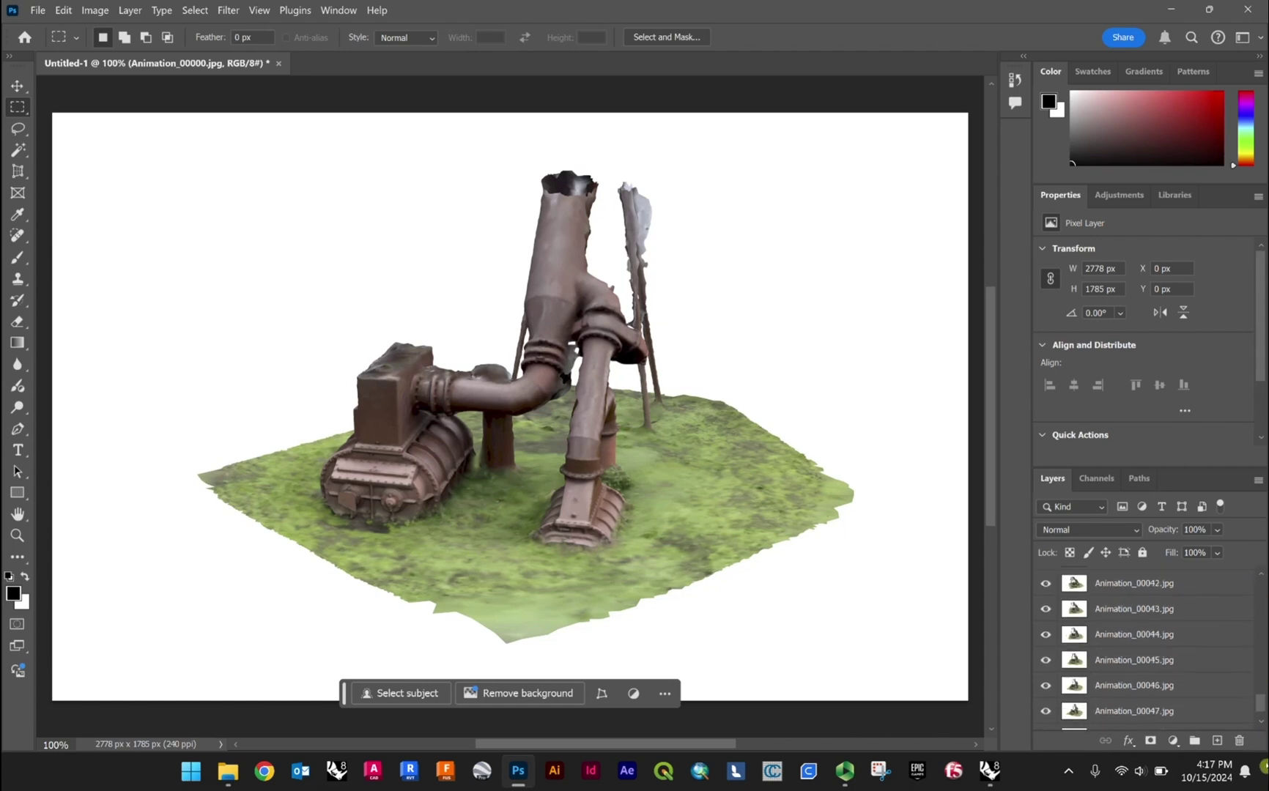
pyautogui.click(331, 9)
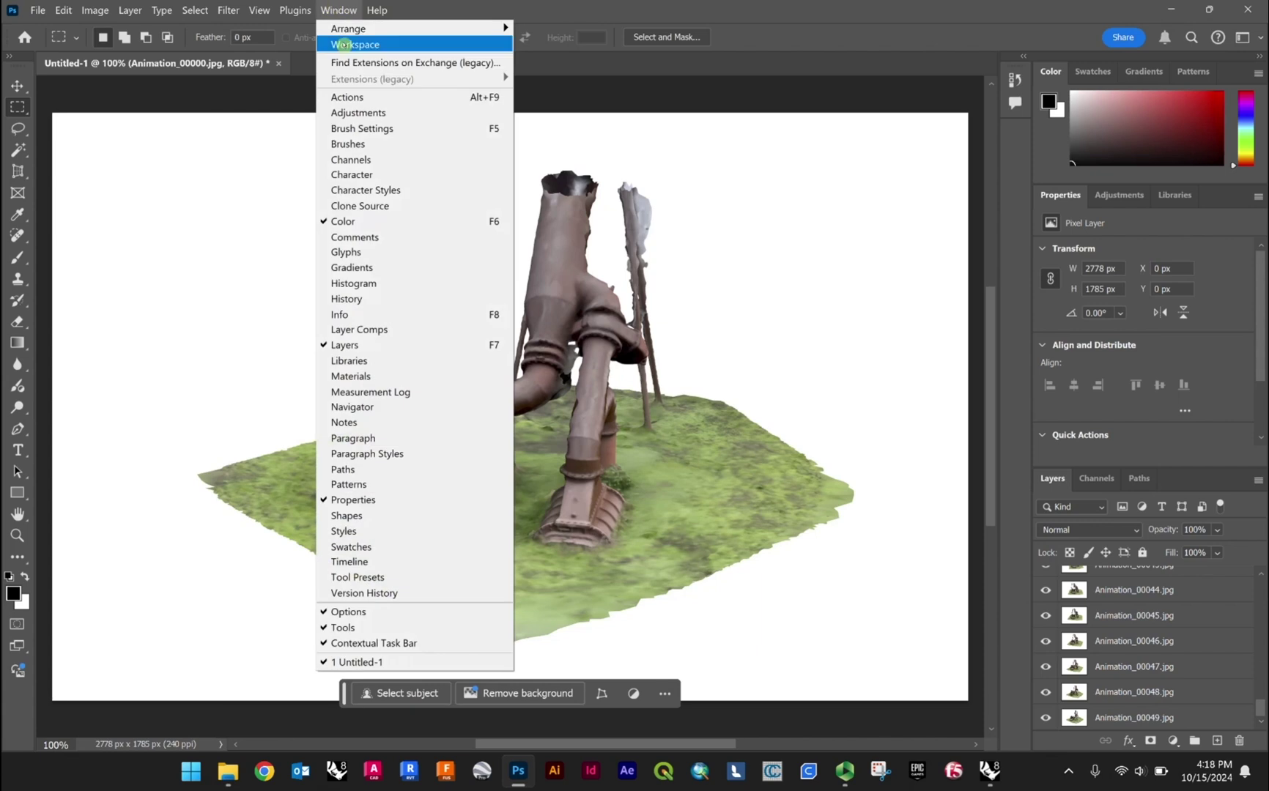
pyautogui.click(358, 562)
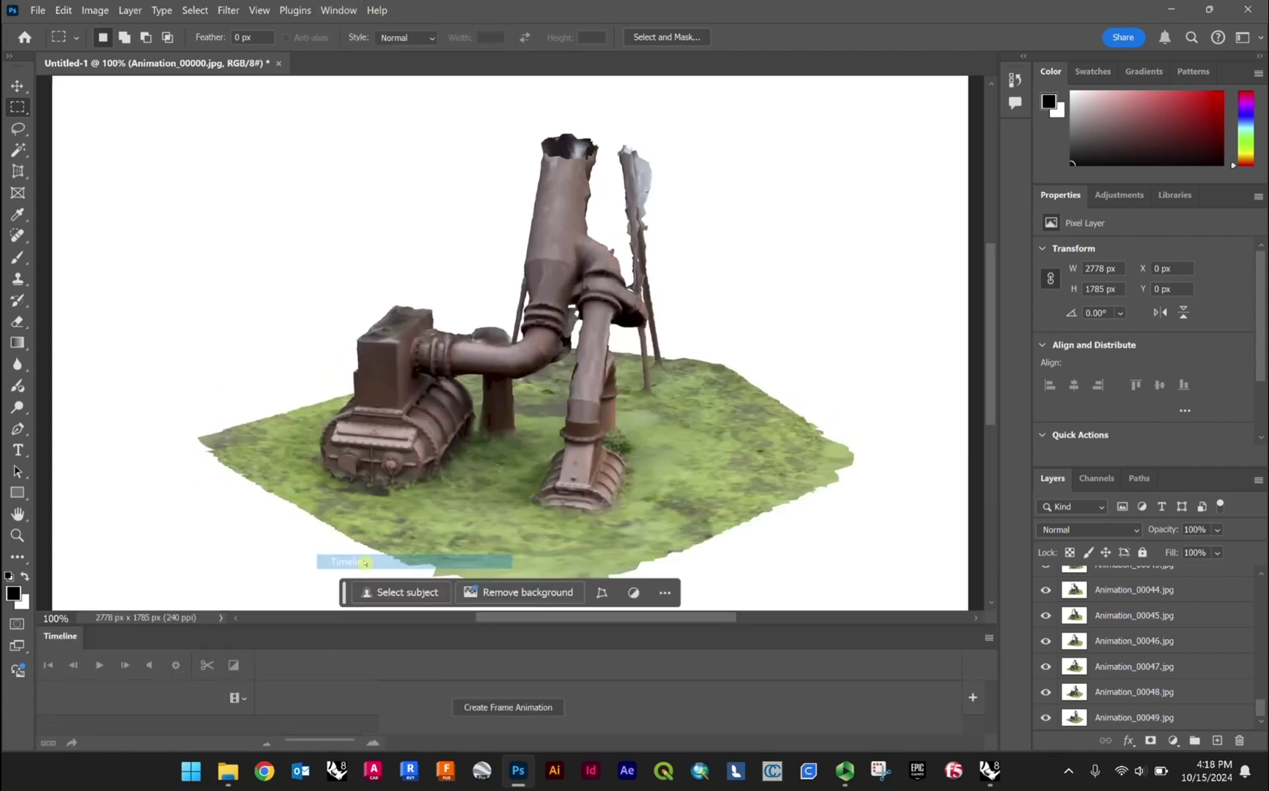
# - Create a frame animation in the Timeline and open its options menu
pyautogui.click(575, 709)
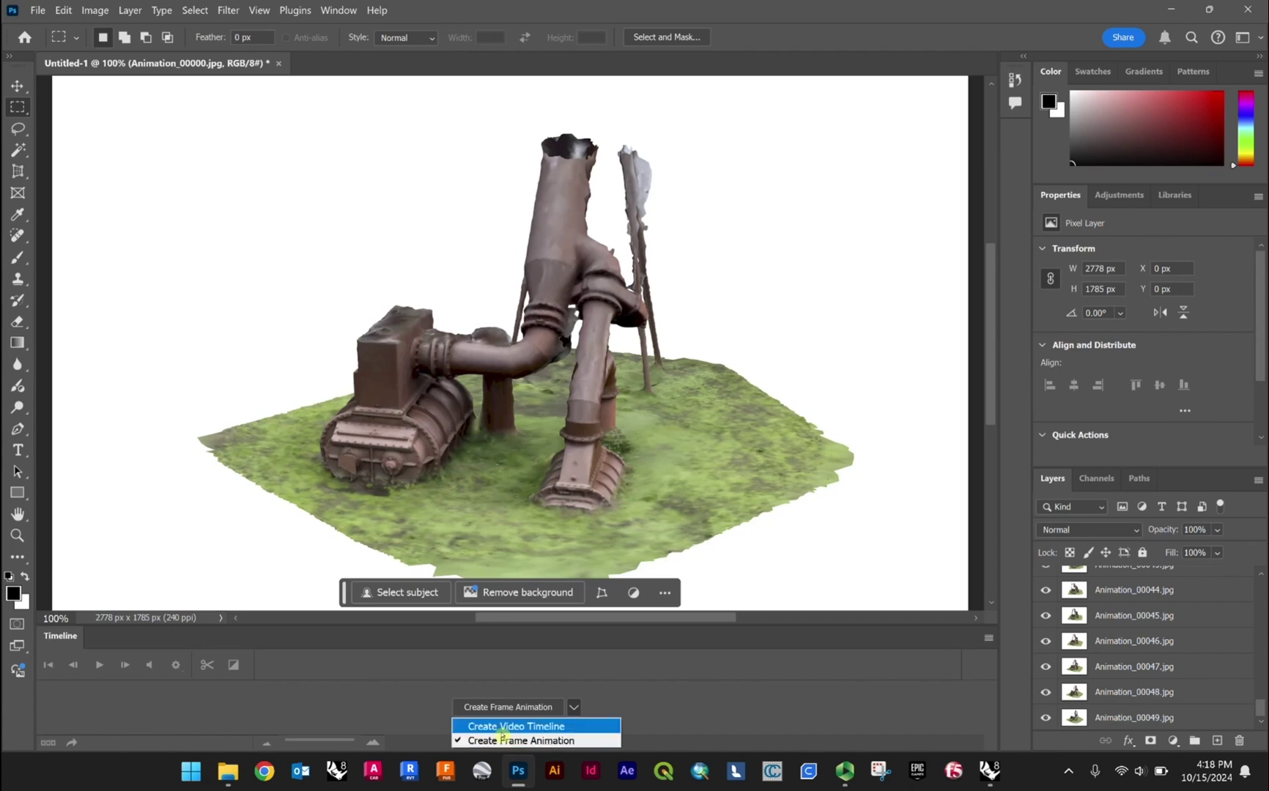
pyautogui.click(625, 689)
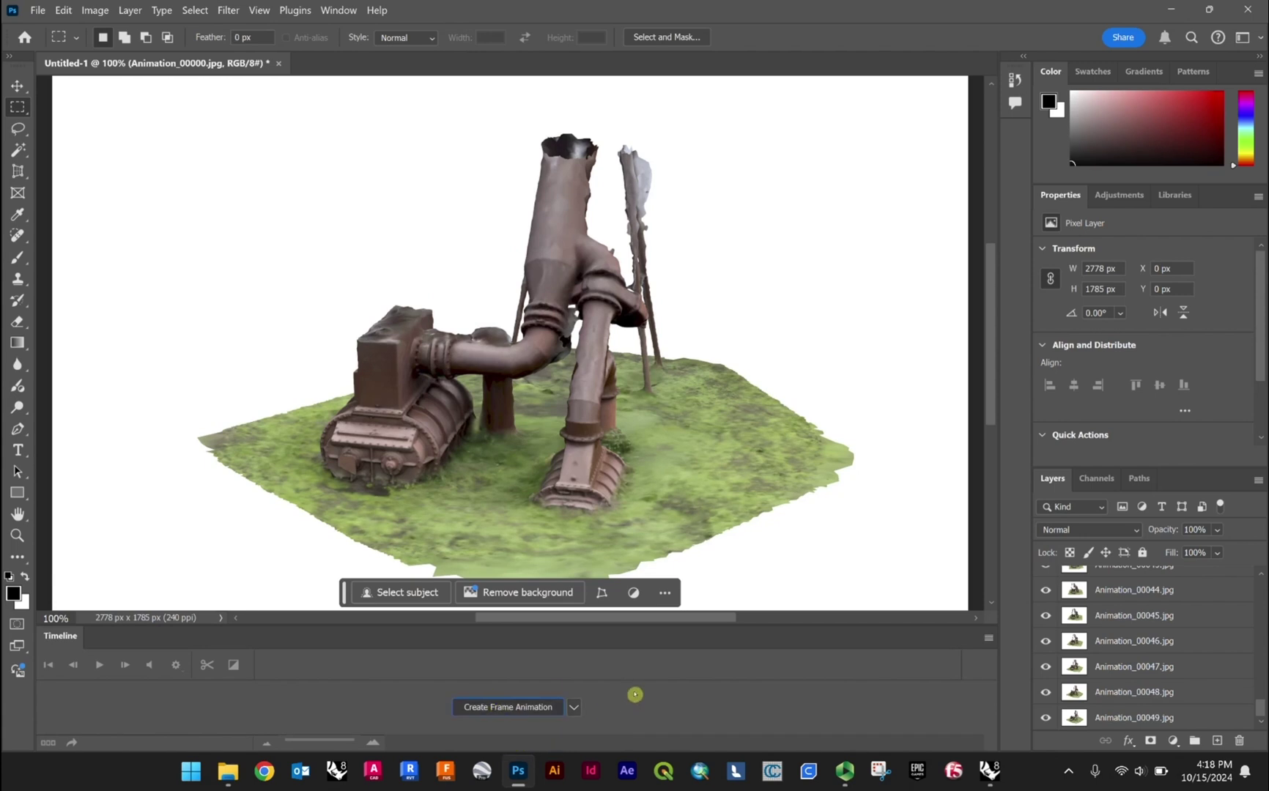
pyautogui.click(508, 707)
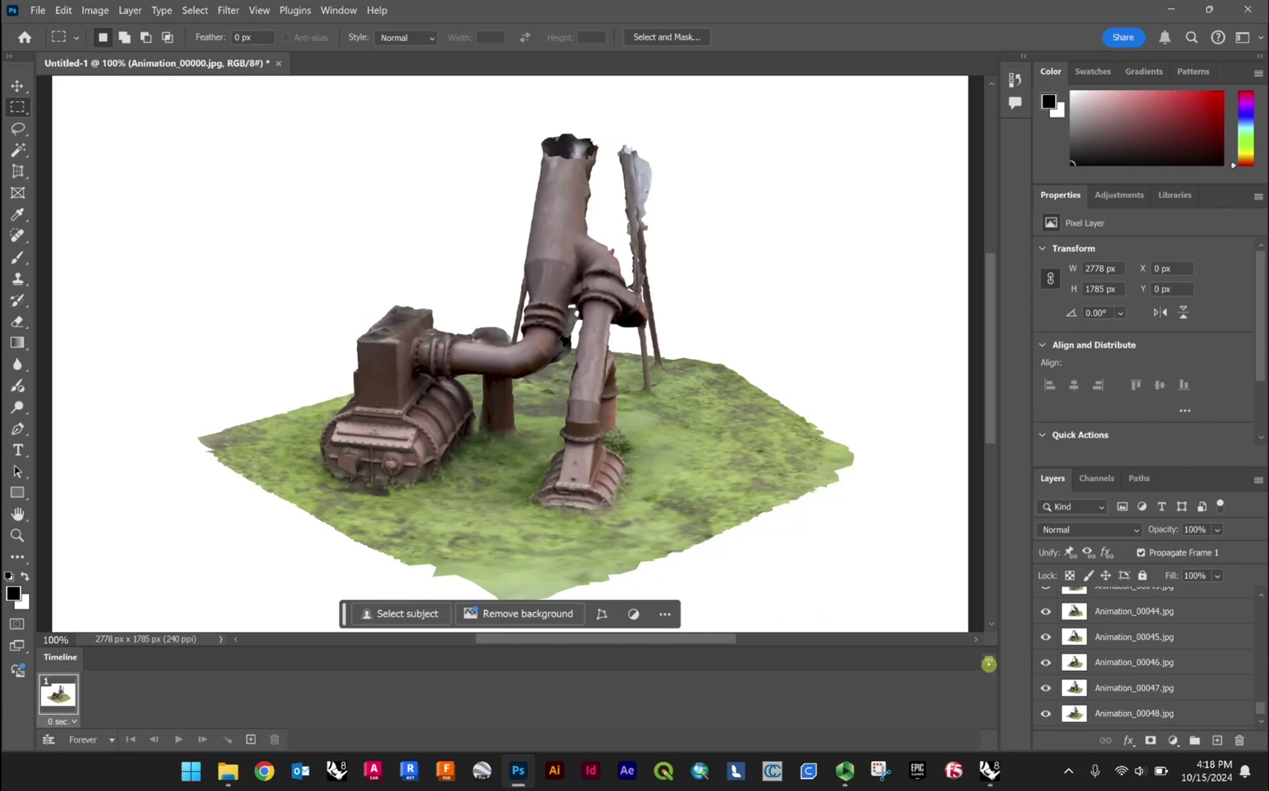
pyautogui.click(989, 663)
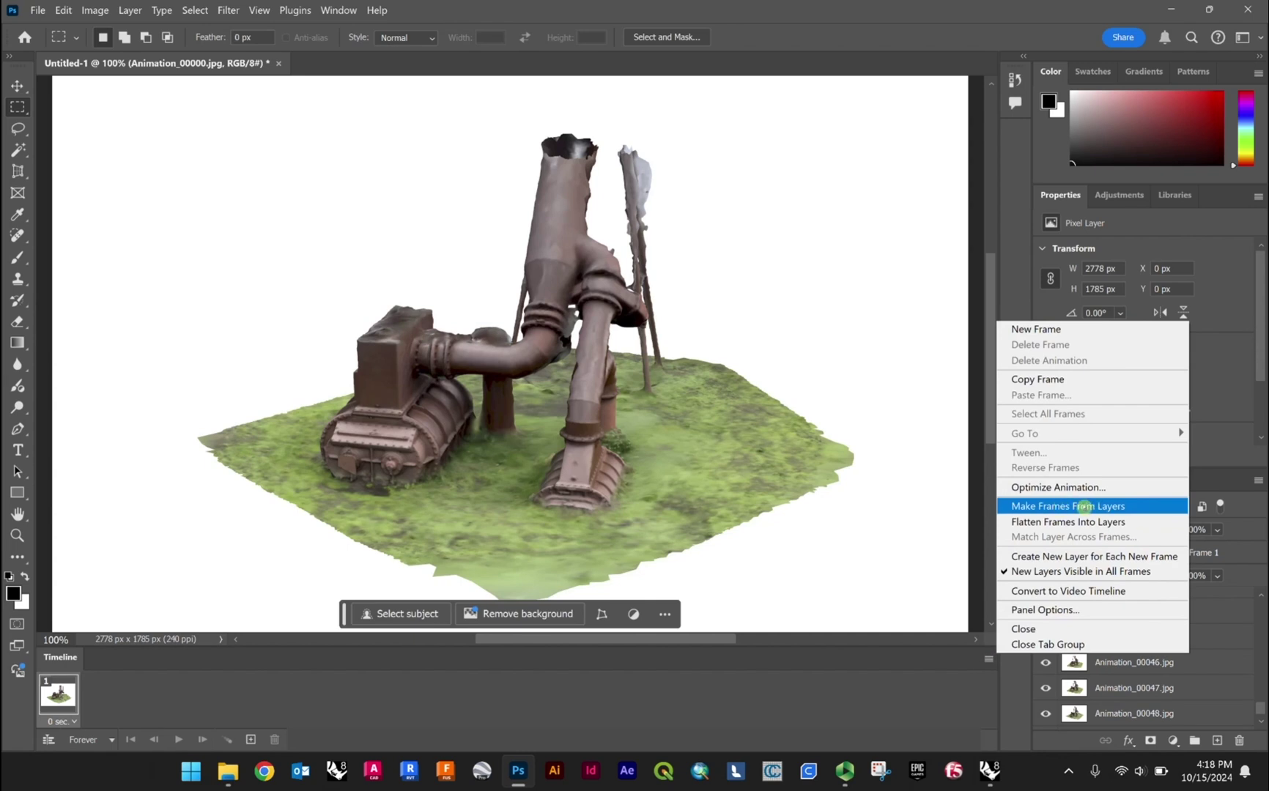
# - Make 50 frames from the layers, play and stop the spin, then return to frame 1
pyautogui.click(1074, 506)
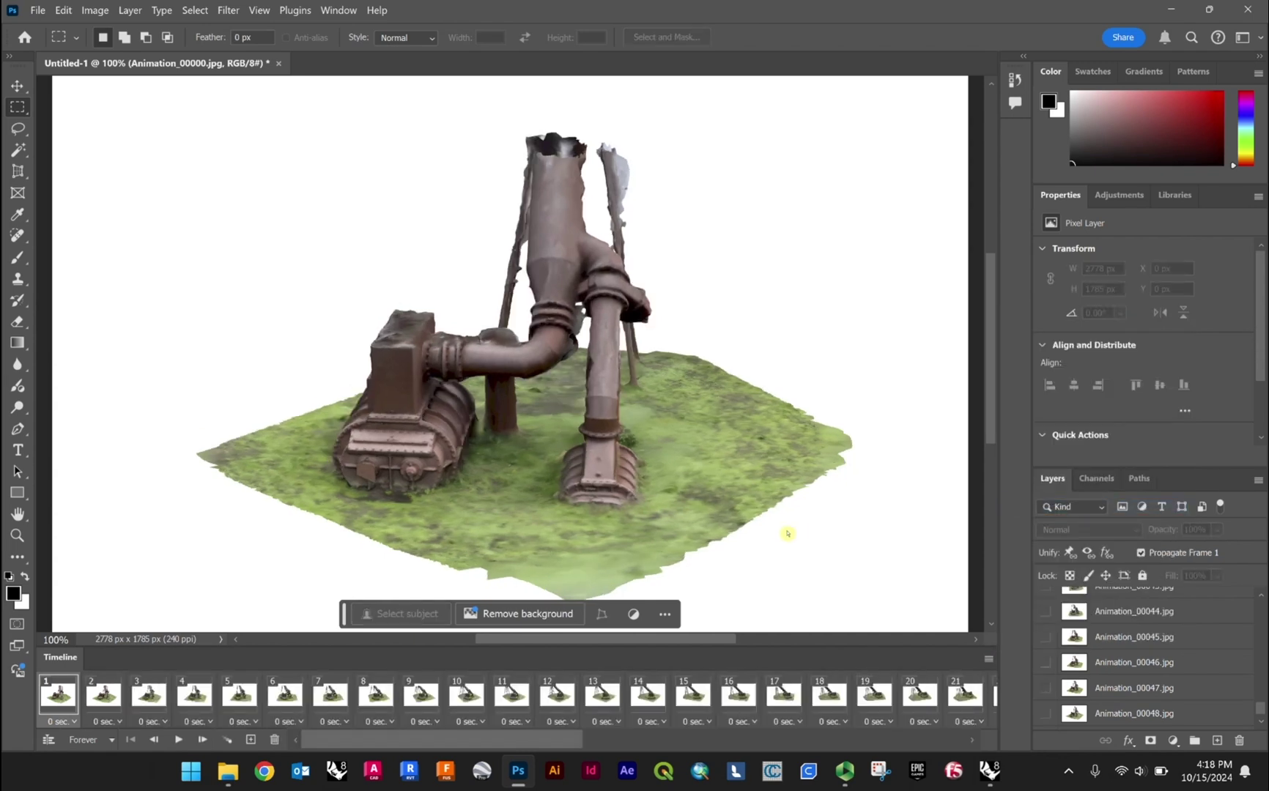
pyautogui.moveTo(440, 737); pyautogui.dragTo(399, 732)
pyautogui.press('space')
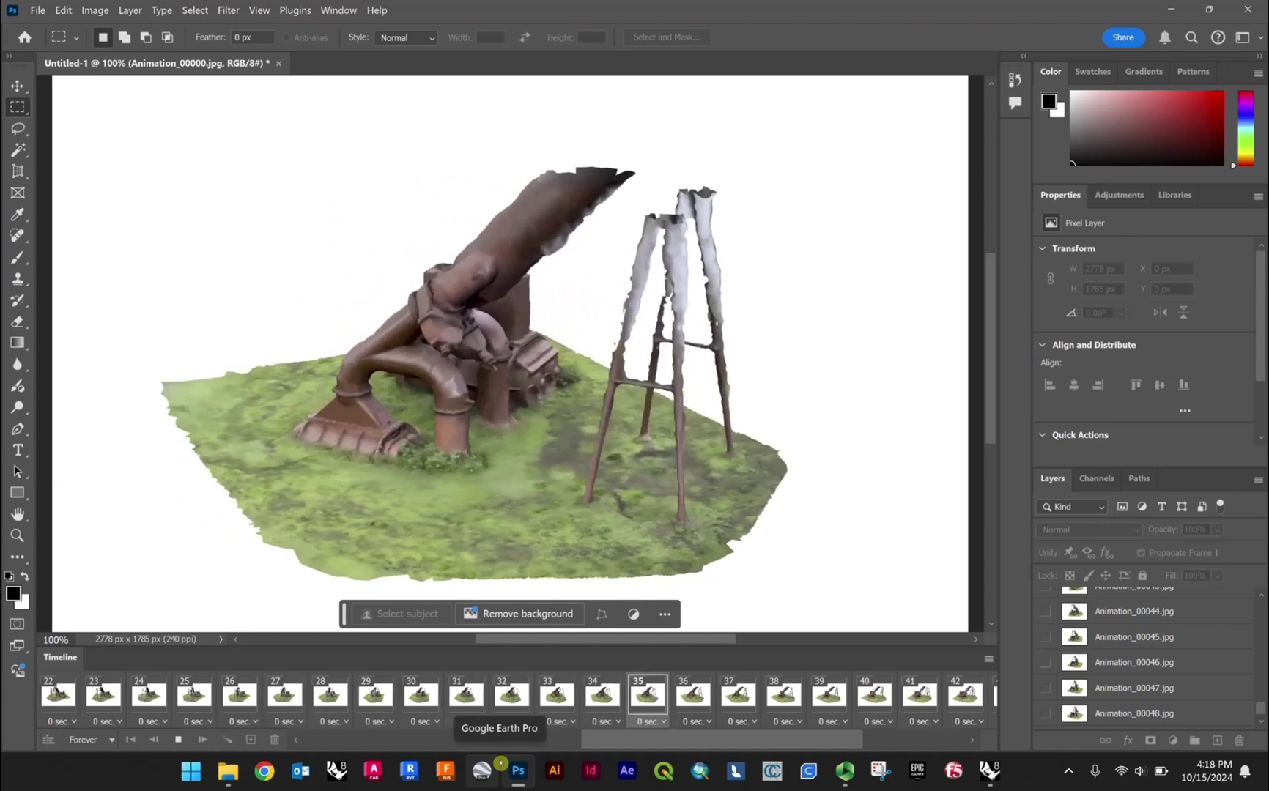
pyautogui.moveTo(518, 769)
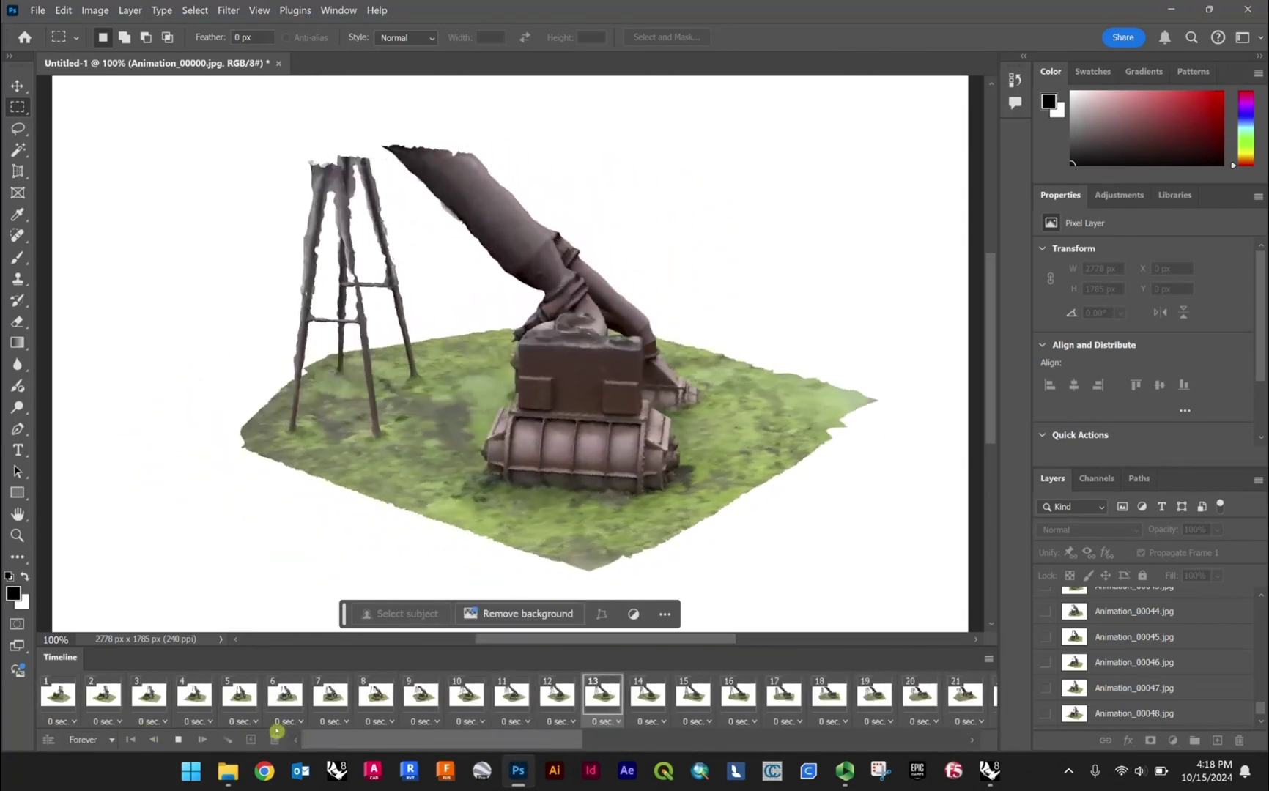
pyautogui.press('space')
pyautogui.click(58, 693)
pyautogui.scroll(-10, 776, 725)
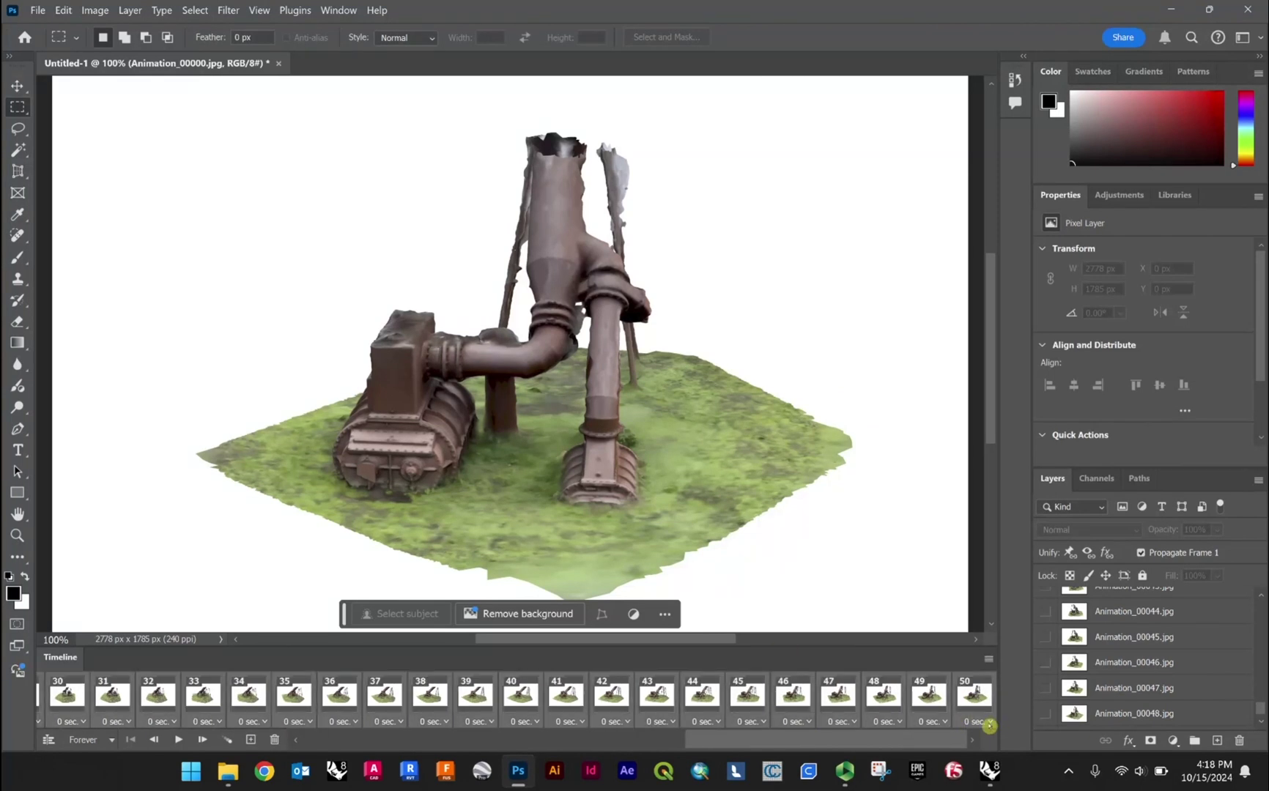
# - Give every frame a 0.2-second delay and play the animation to test it
pyautogui.click(988, 726)
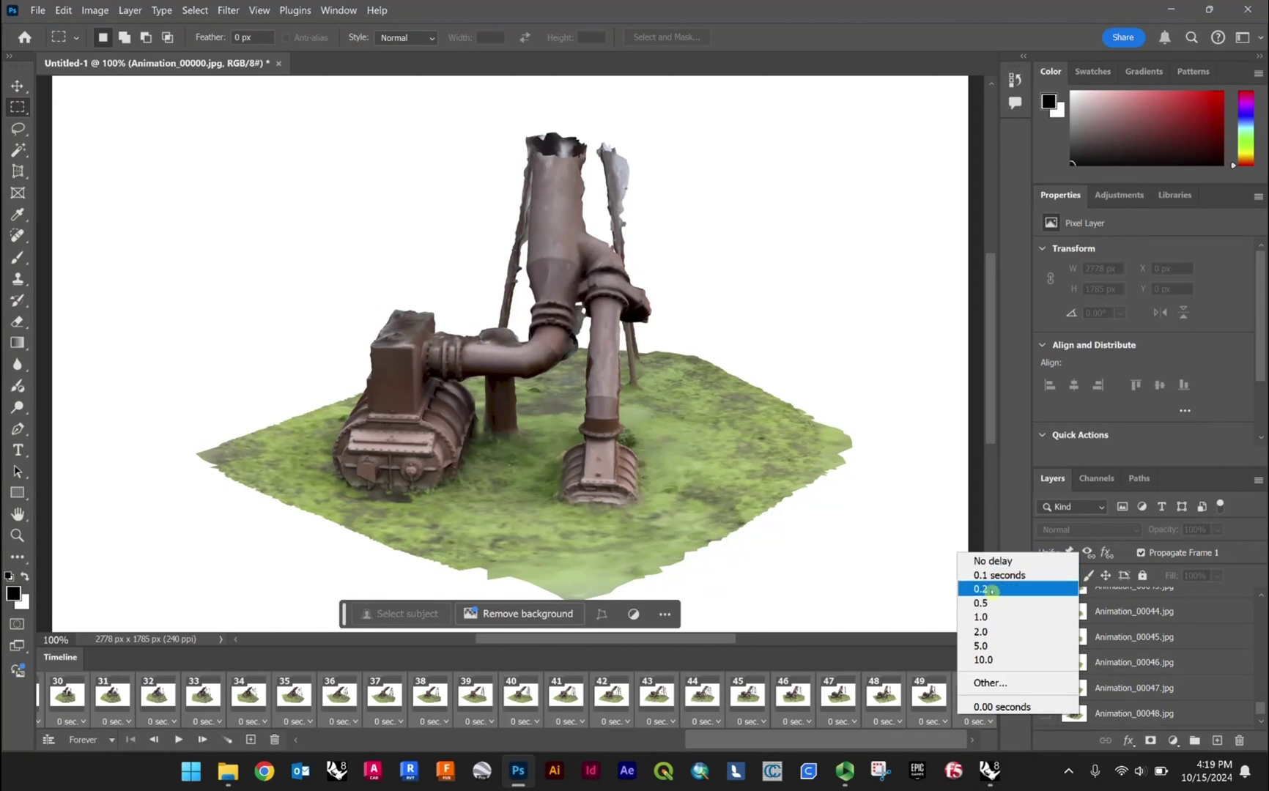
pyautogui.click(995, 592)
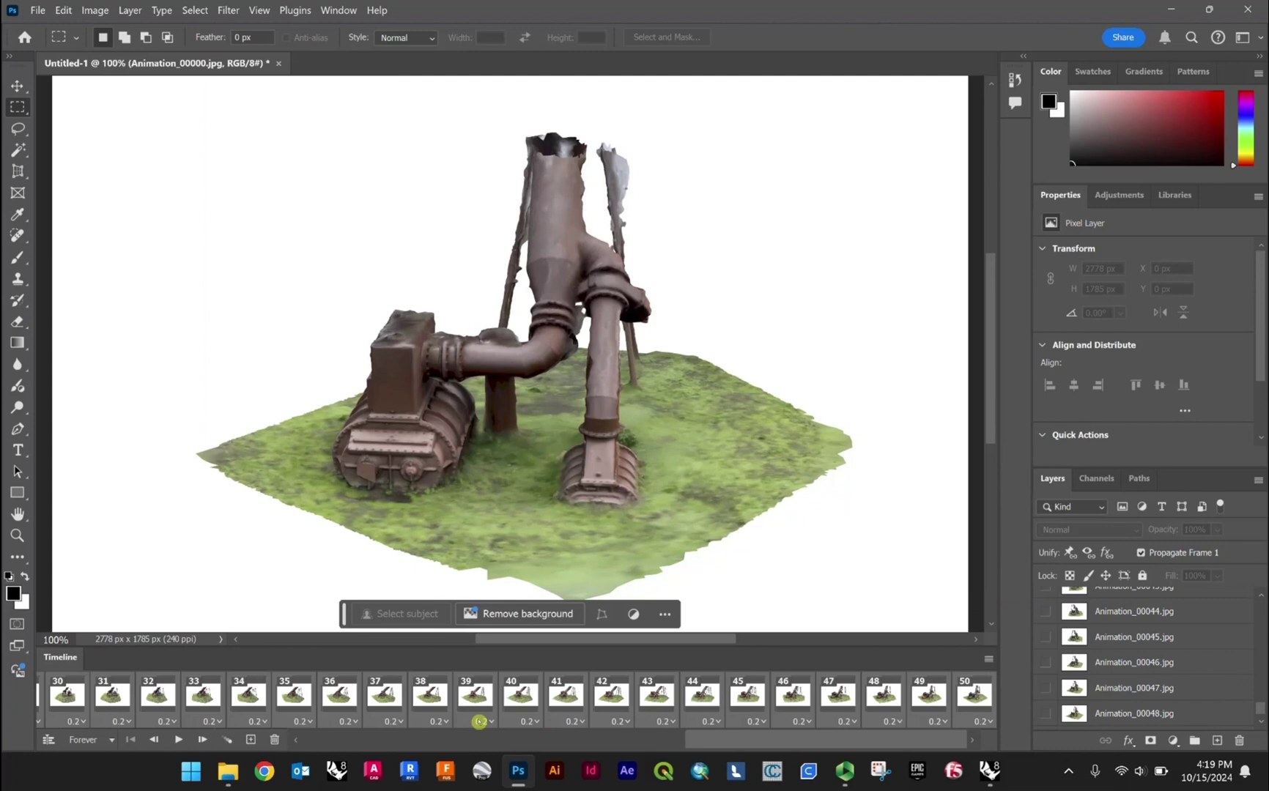
pyautogui.press('space')
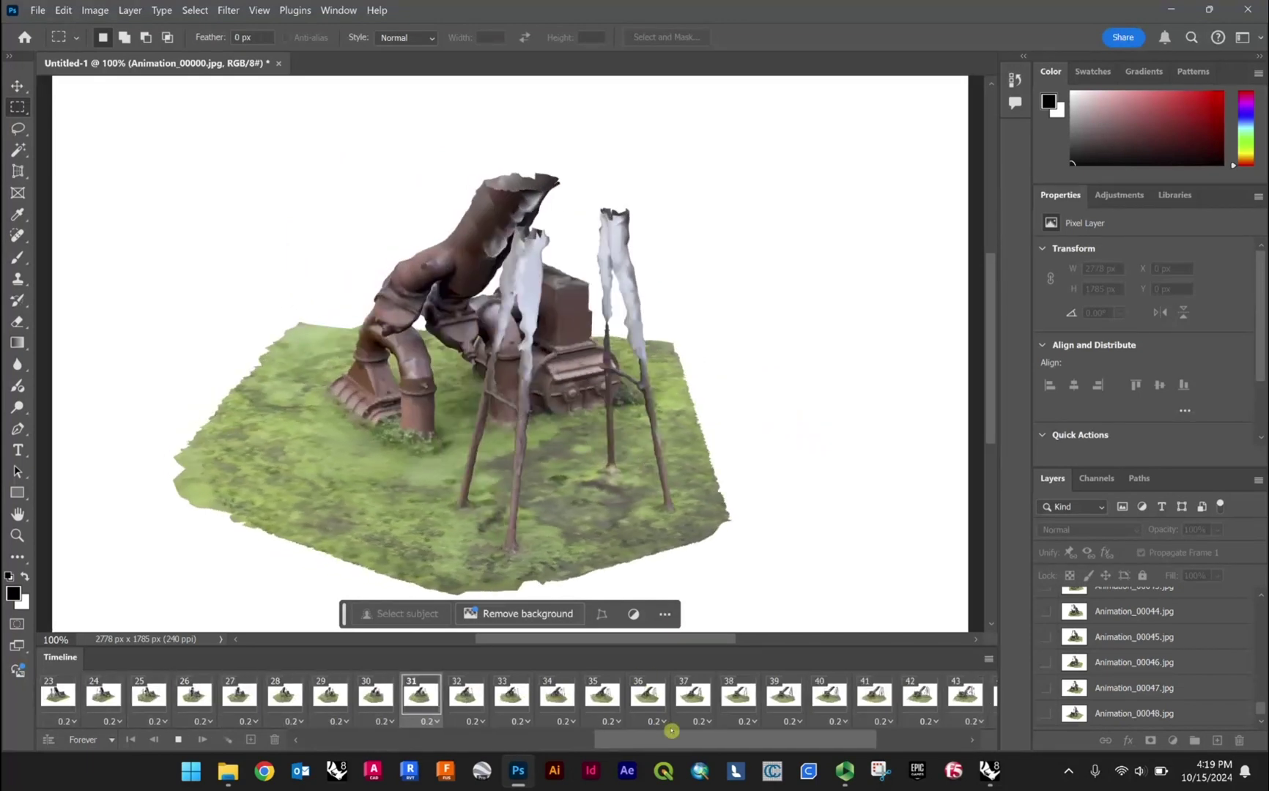
# - Select all frames, set their delay back to No delay, and replay the animation
pyautogui.moveTo(672, 731); pyautogui.dragTo(304, 766)
pyautogui.click(60, 694)
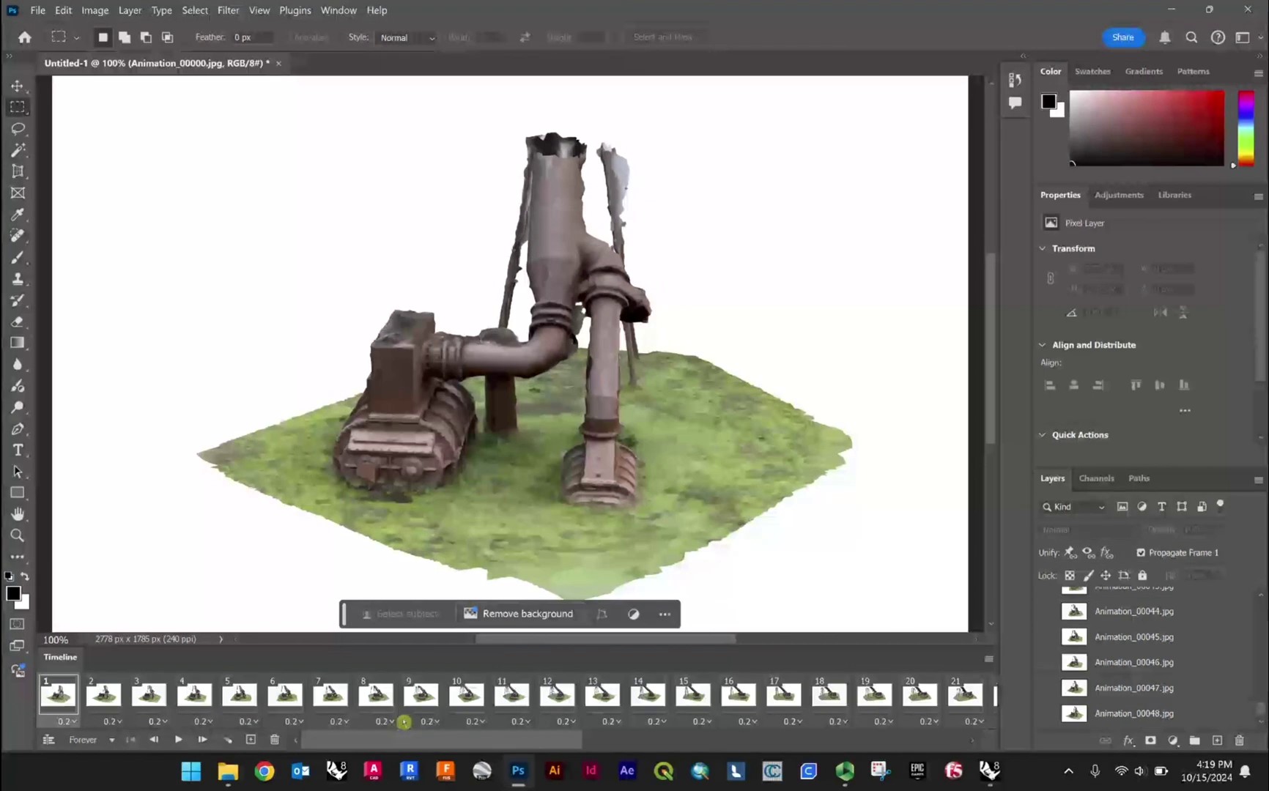
pyautogui.moveTo(474, 742); pyautogui.dragTo(869, 740)
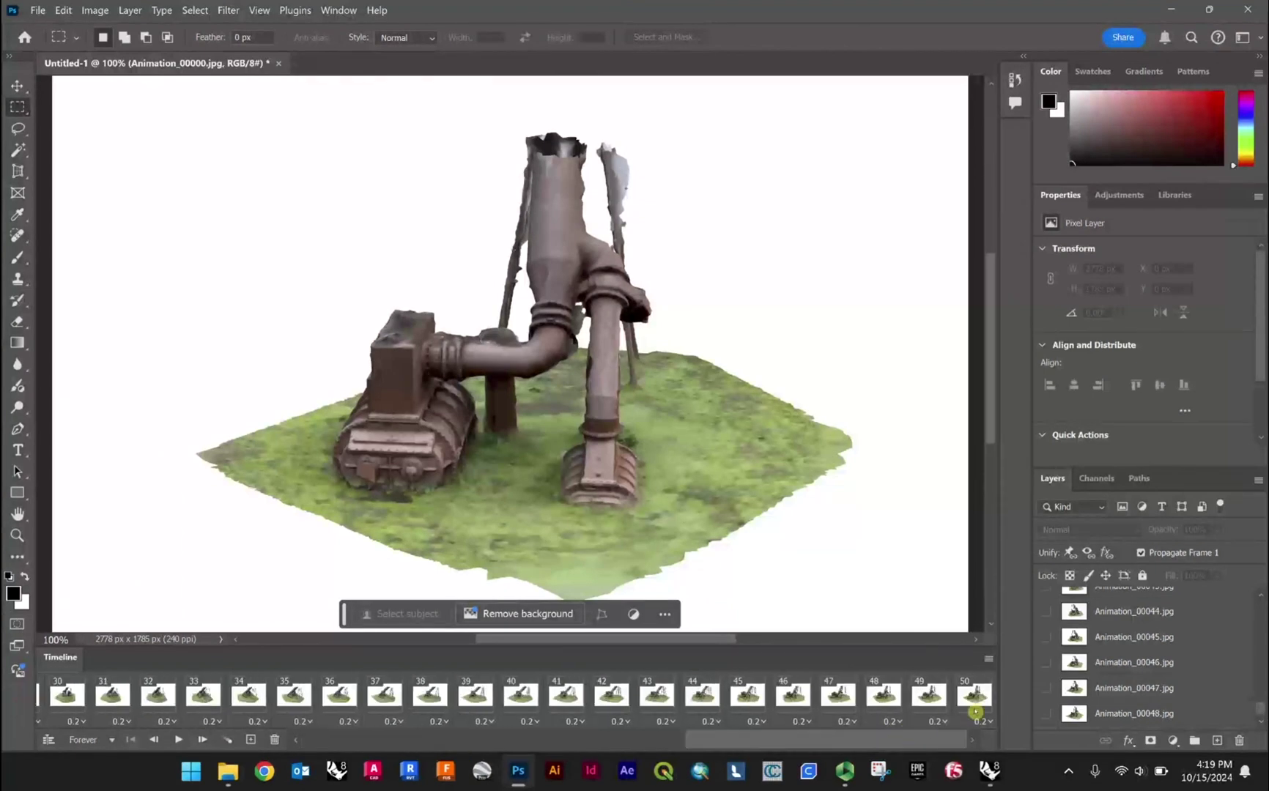
pyautogui.click(981, 721)
pyautogui.click(979, 561)
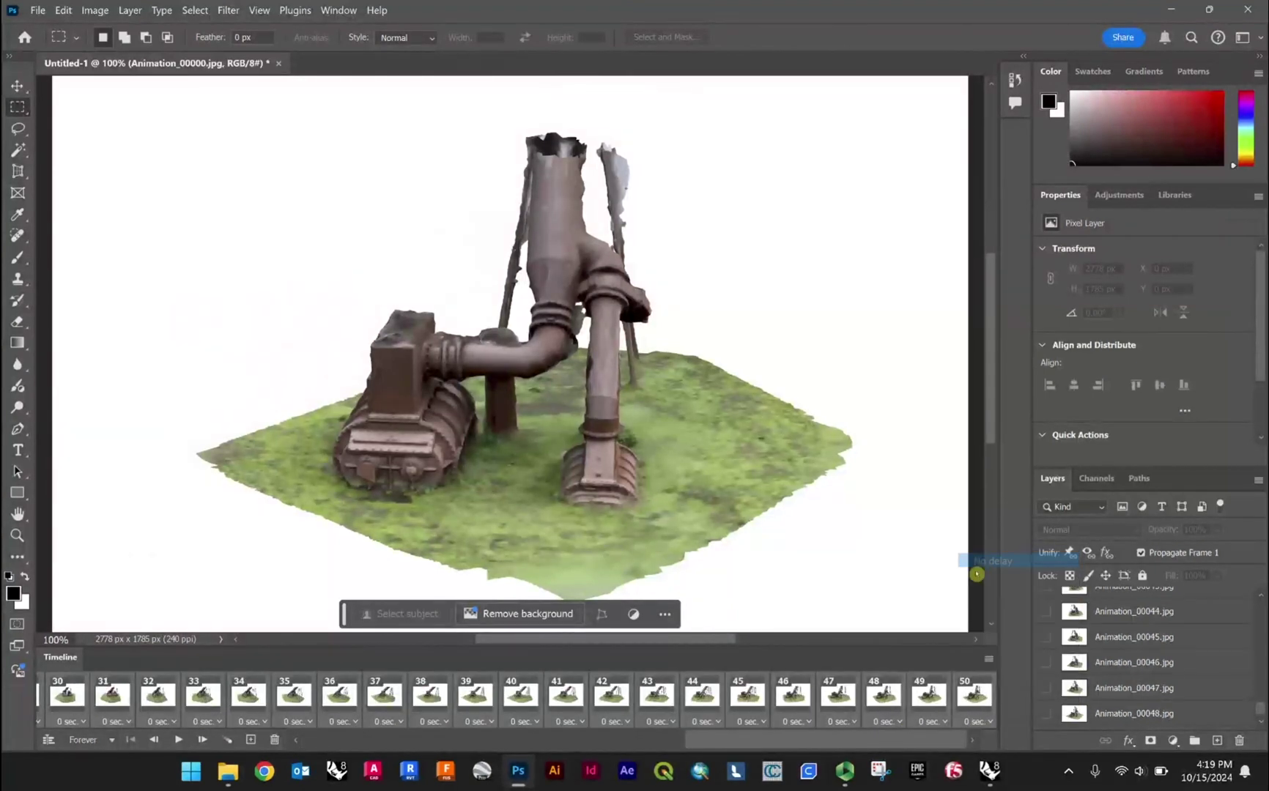
pyautogui.press('space')
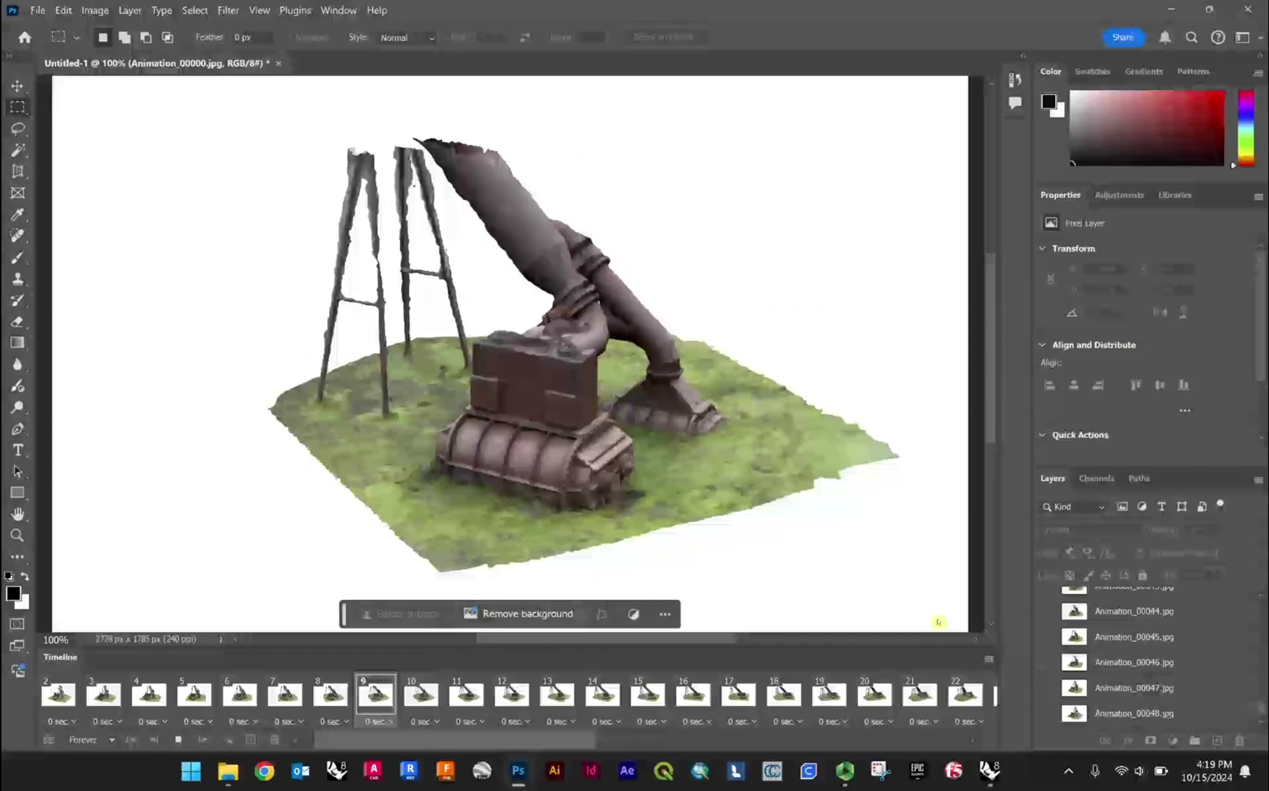
pyautogui.press('space')
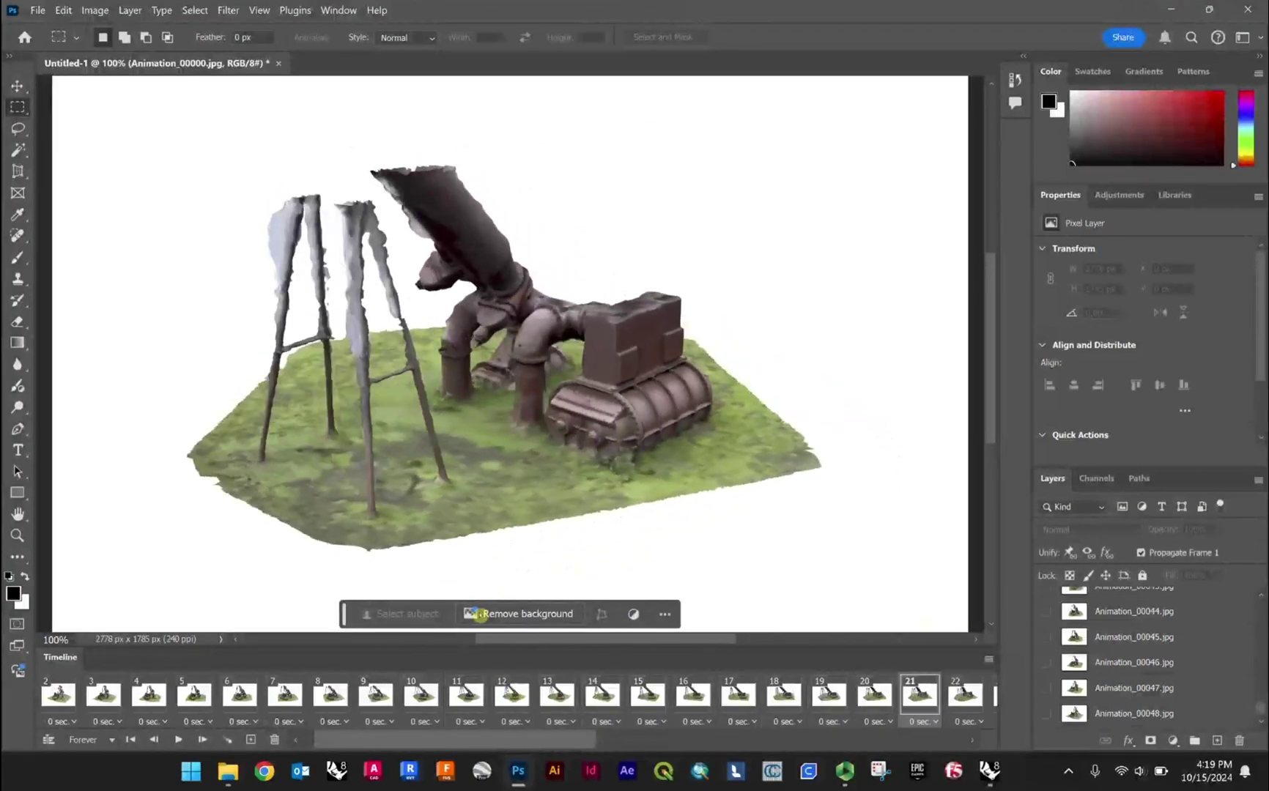
pyautogui.press('space')
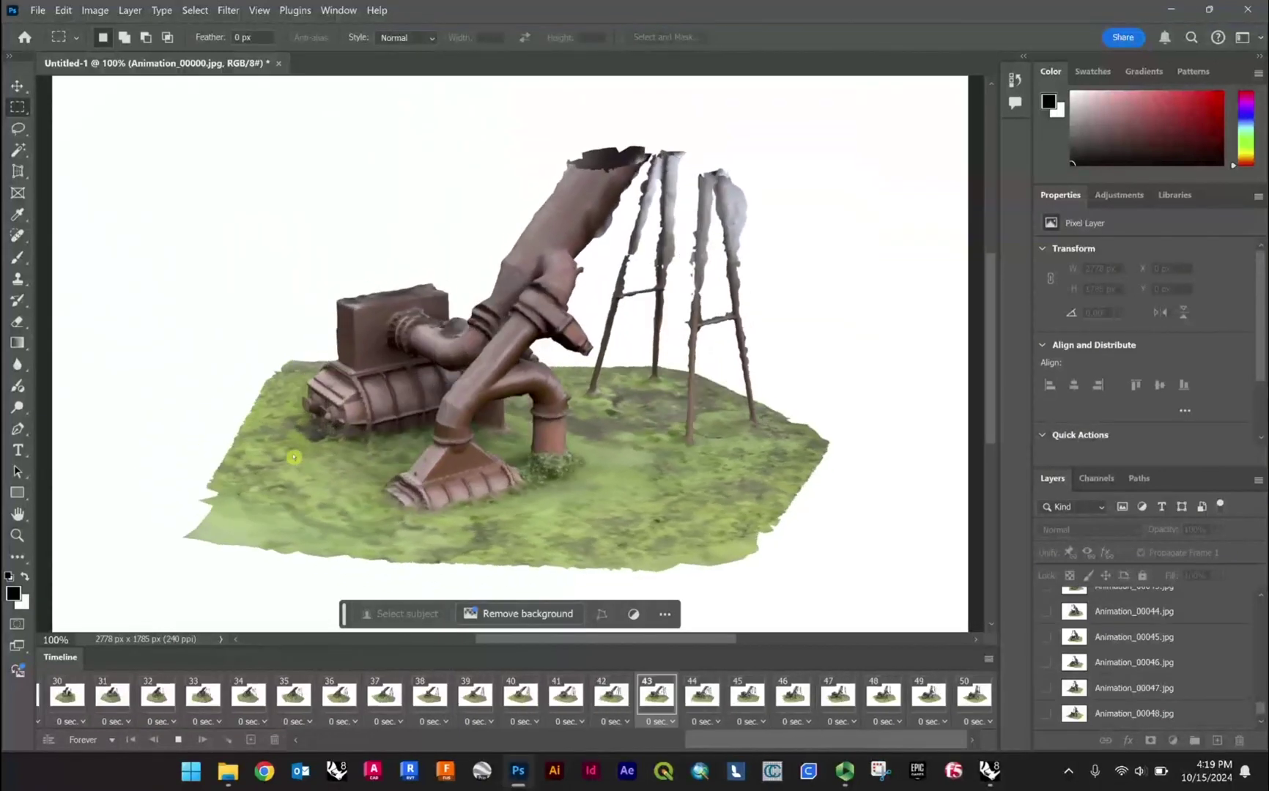
# - Select frames 1 through 50, apply Reverse Frames, and preview the clockwise spin
pyautogui.press('space')
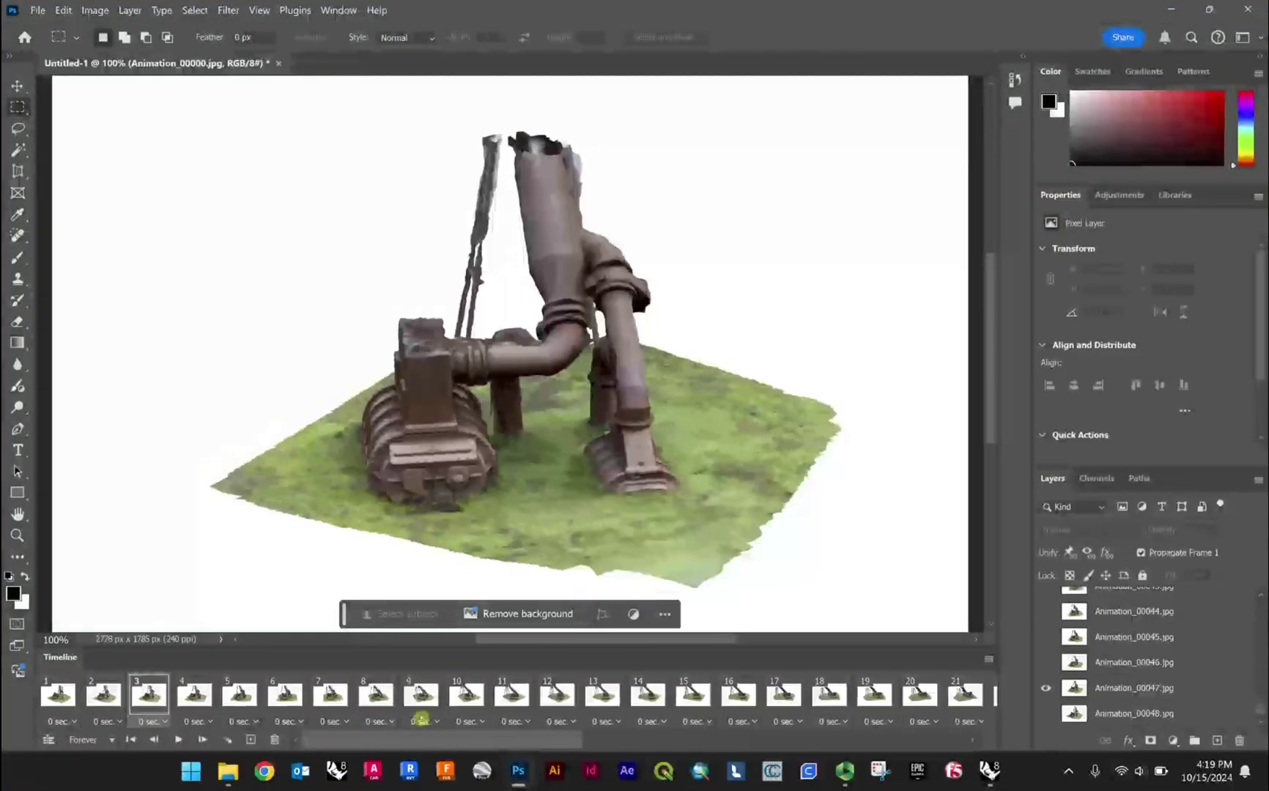
pyautogui.click(66, 696)
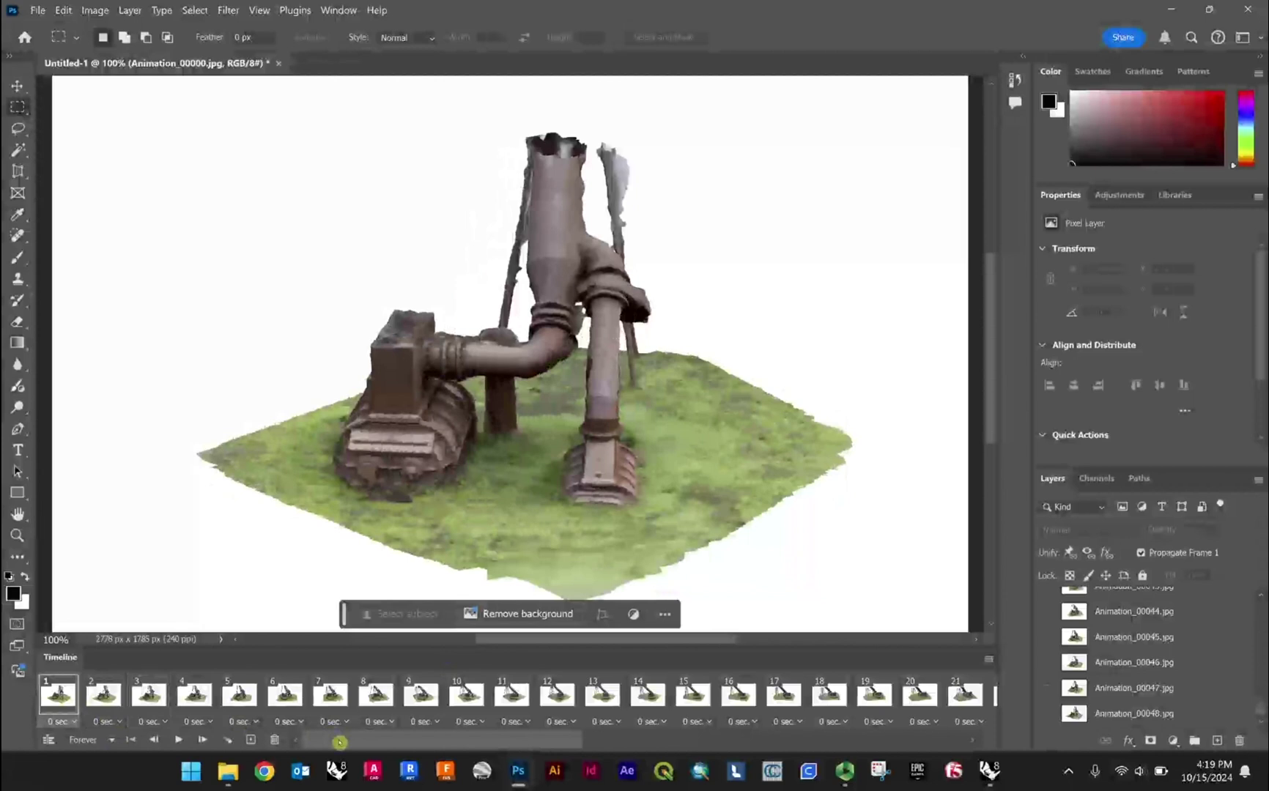
pyautogui.moveTo(338, 740); pyautogui.dragTo(732, 740)
pyautogui.keyDown('shift'); pyautogui.click(964, 695); pyautogui.keyUp('shift')
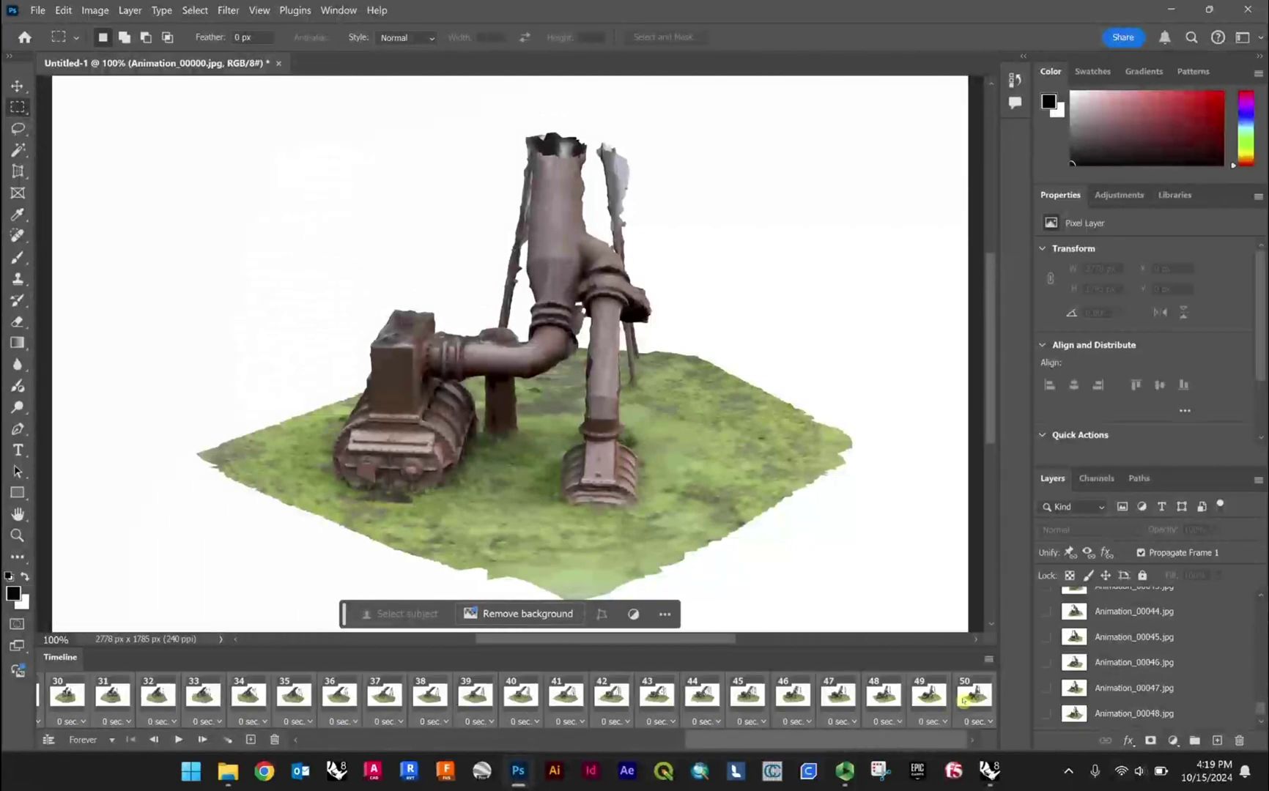
pyautogui.click(988, 658)
pyautogui.click(1051, 469)
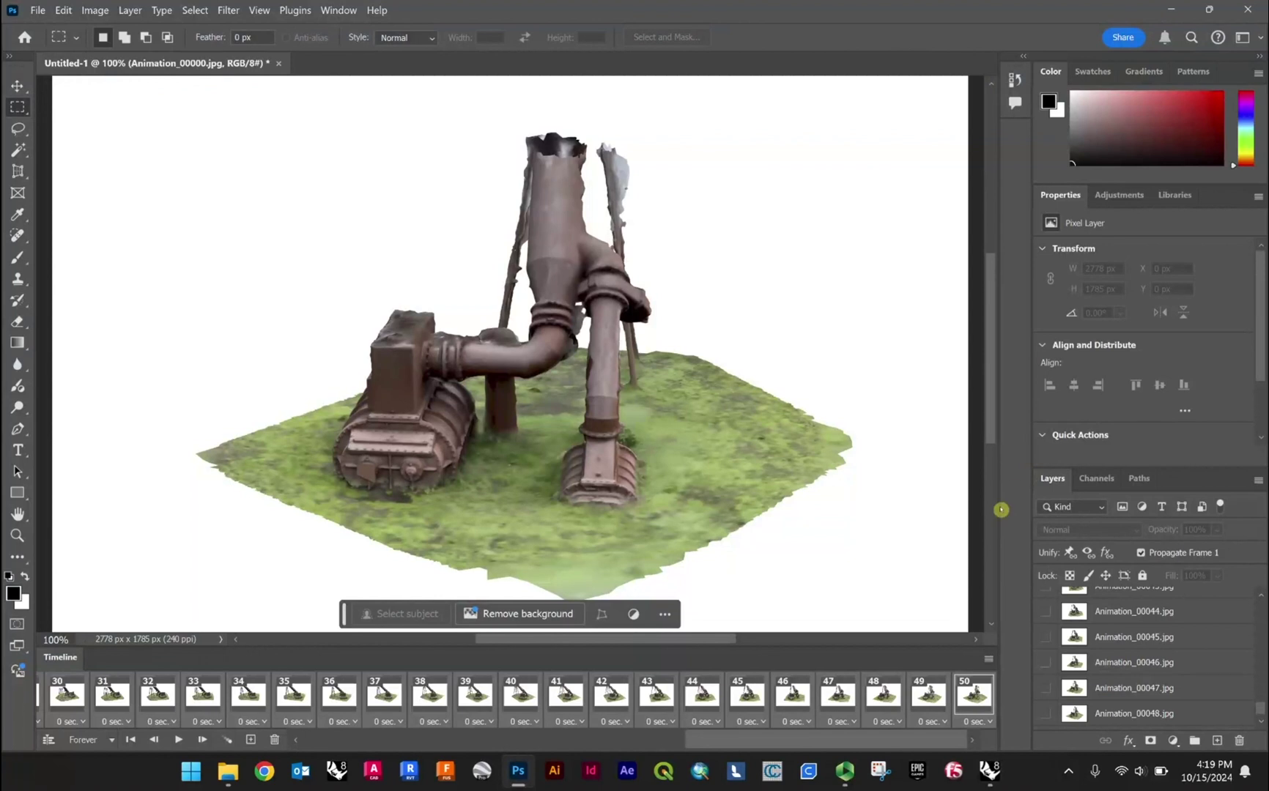
pyautogui.click(988, 659)
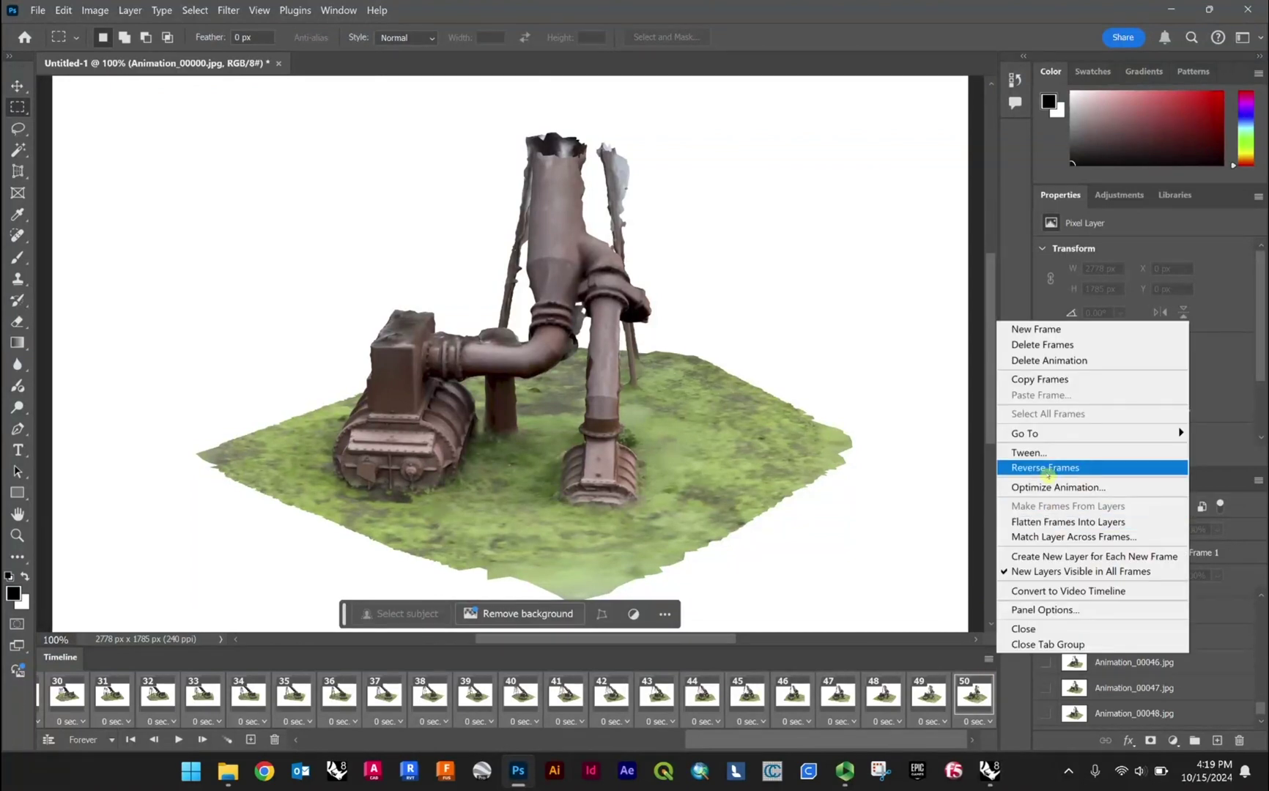
pyautogui.press('space')
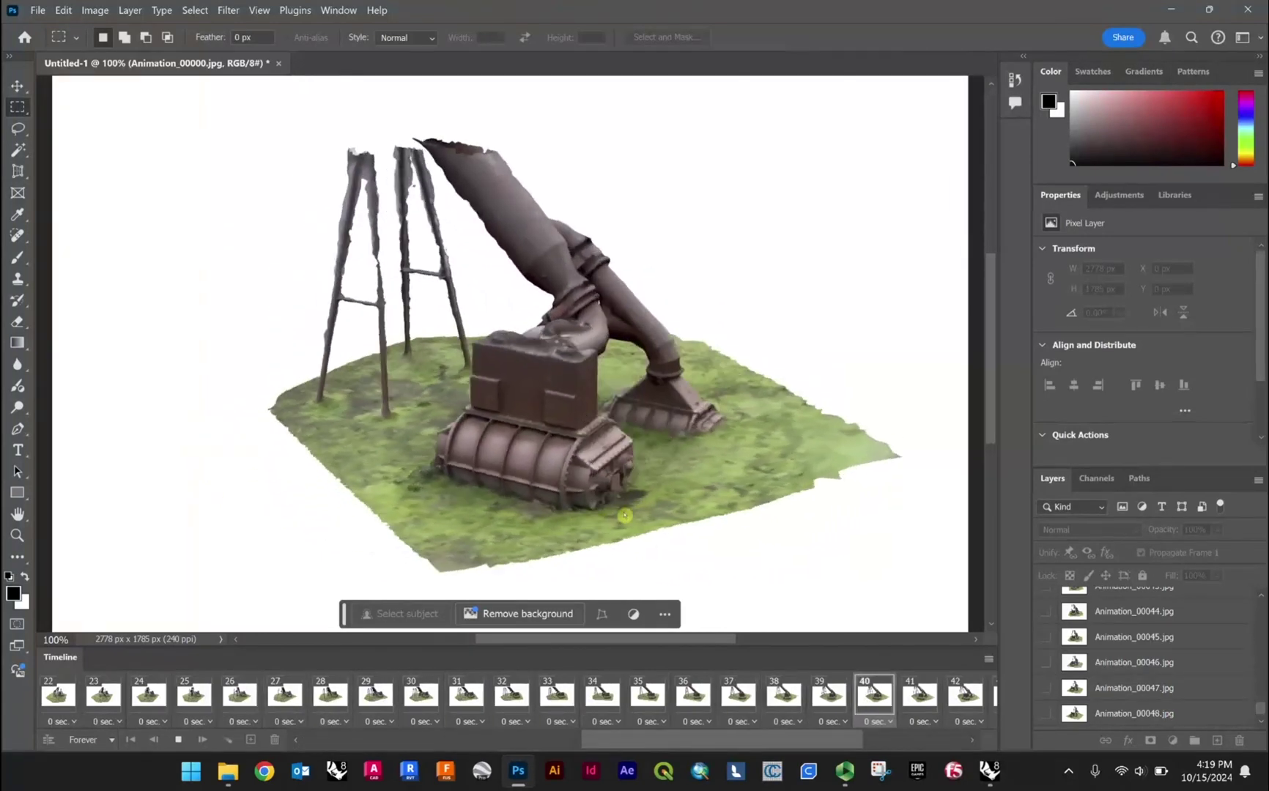
pyautogui.press('space')
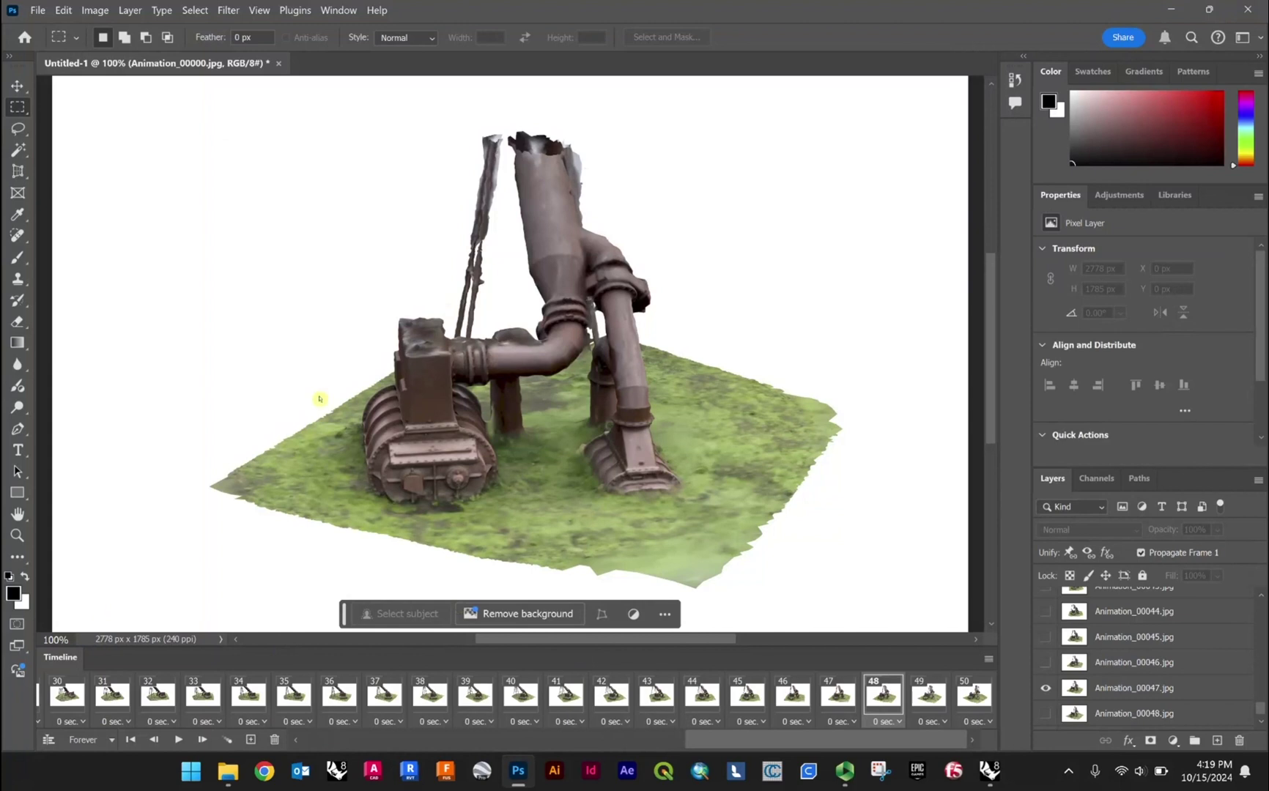
# - Open Save for Web (Legacy) and set the GIF image width to 1000 px
pyautogui.click(39, 9)
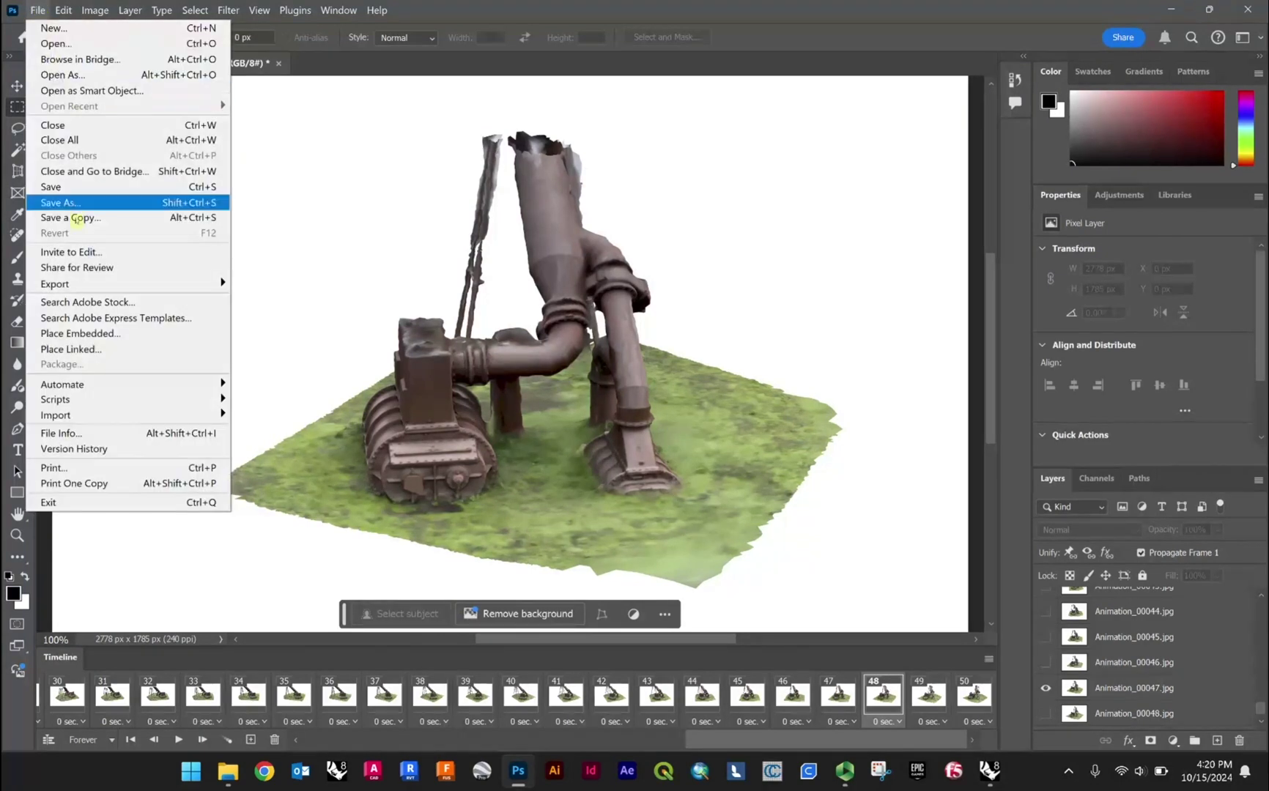
pyautogui.moveTo(85, 284)
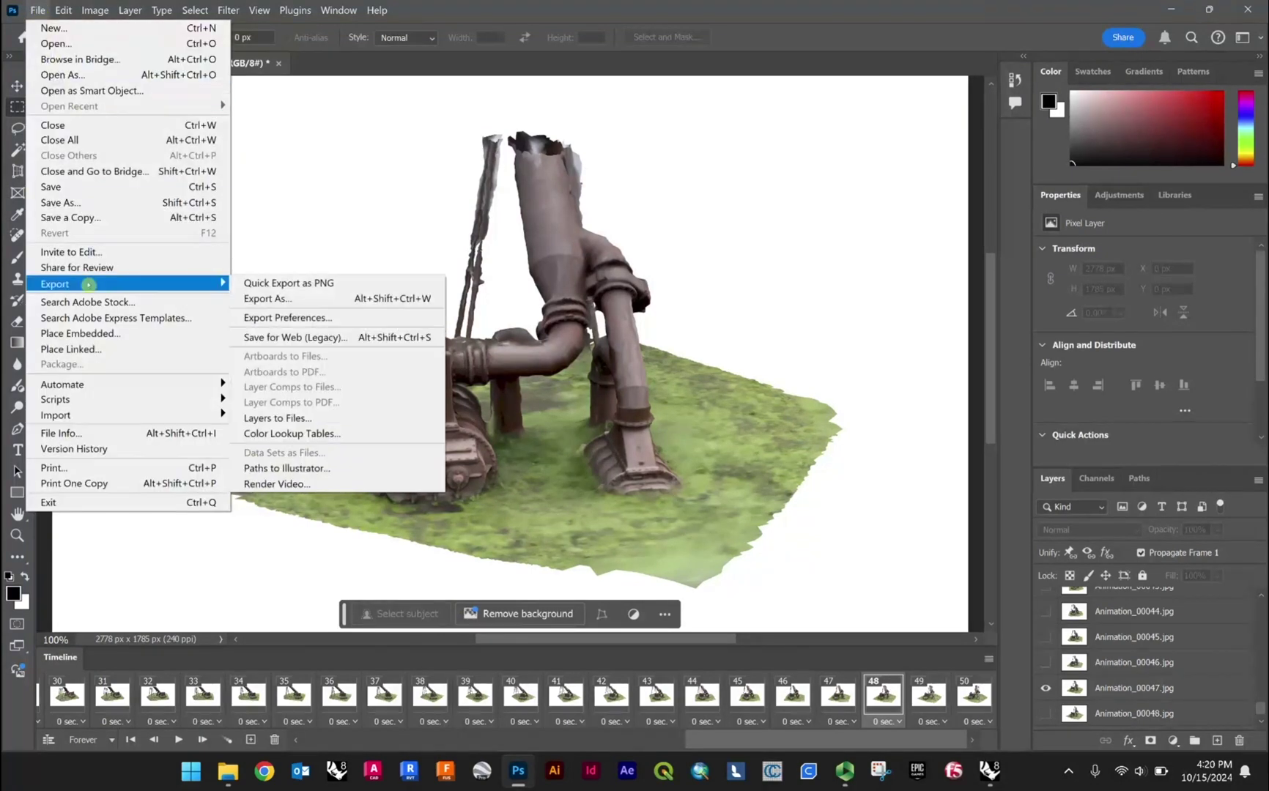
pyautogui.click(265, 337)
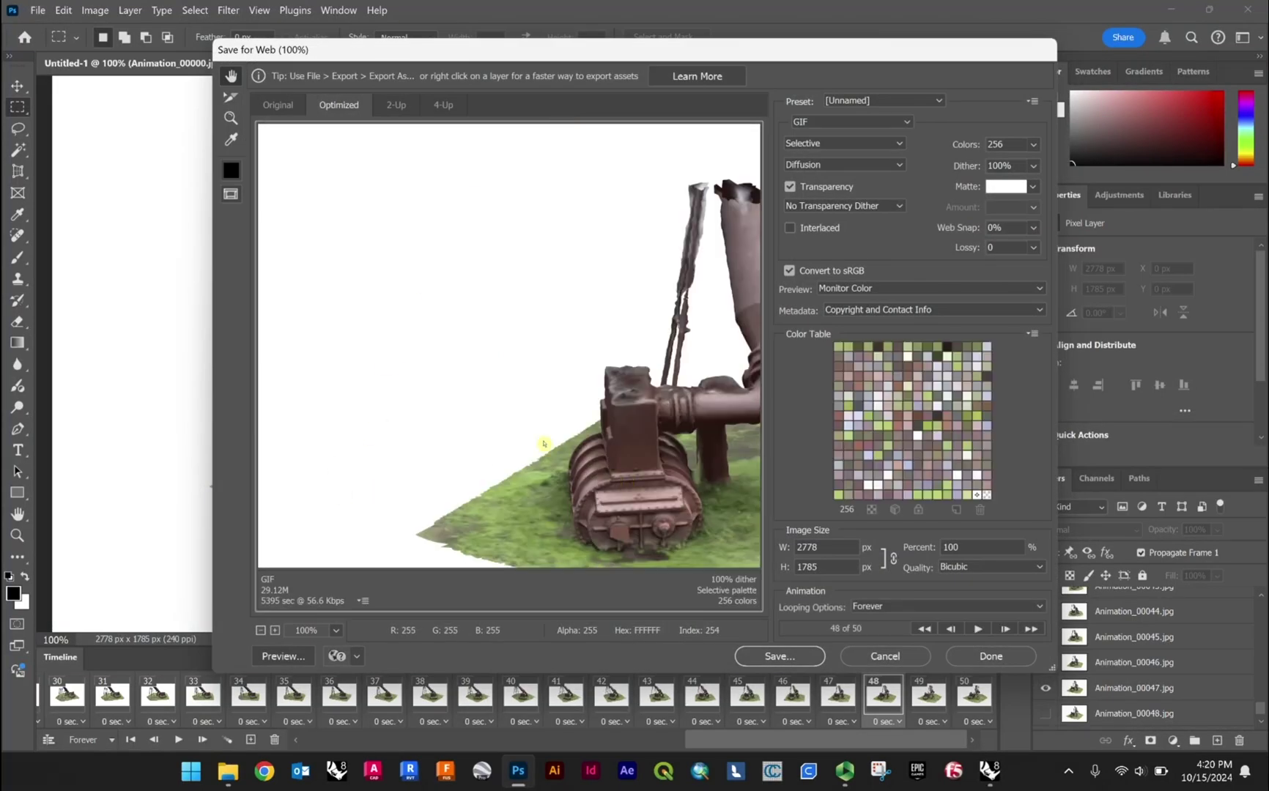
pyautogui.moveTo(590, 448); pyautogui.dragTo(404, 404)
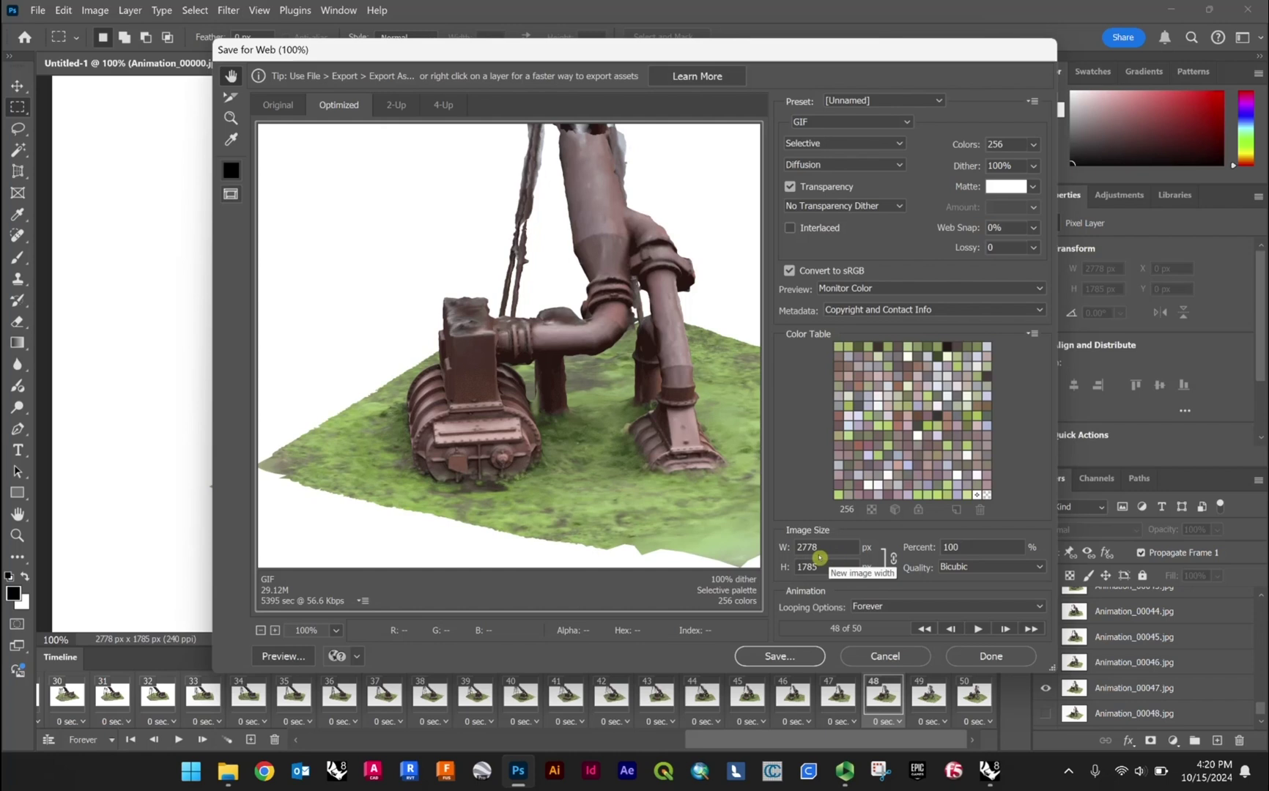
pyautogui.doubleClick(824, 556)
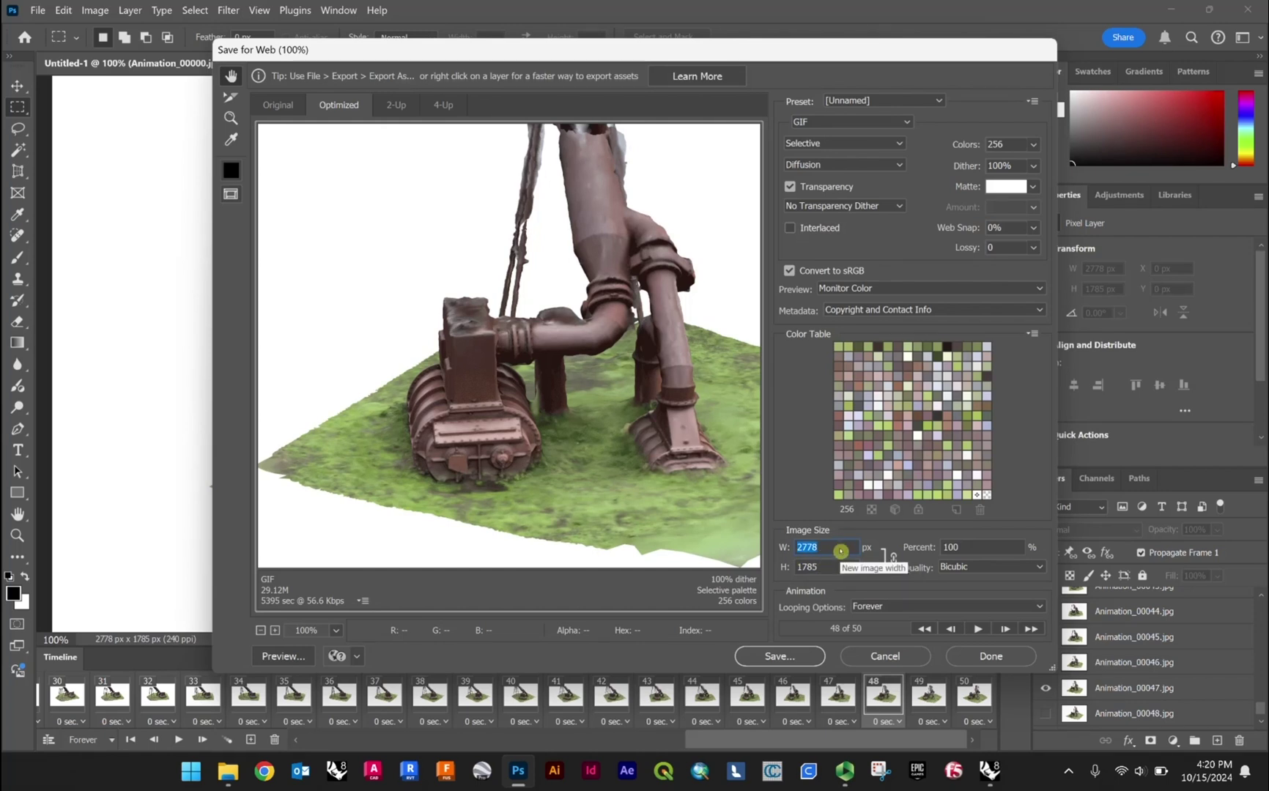
pyautogui.write('1000')
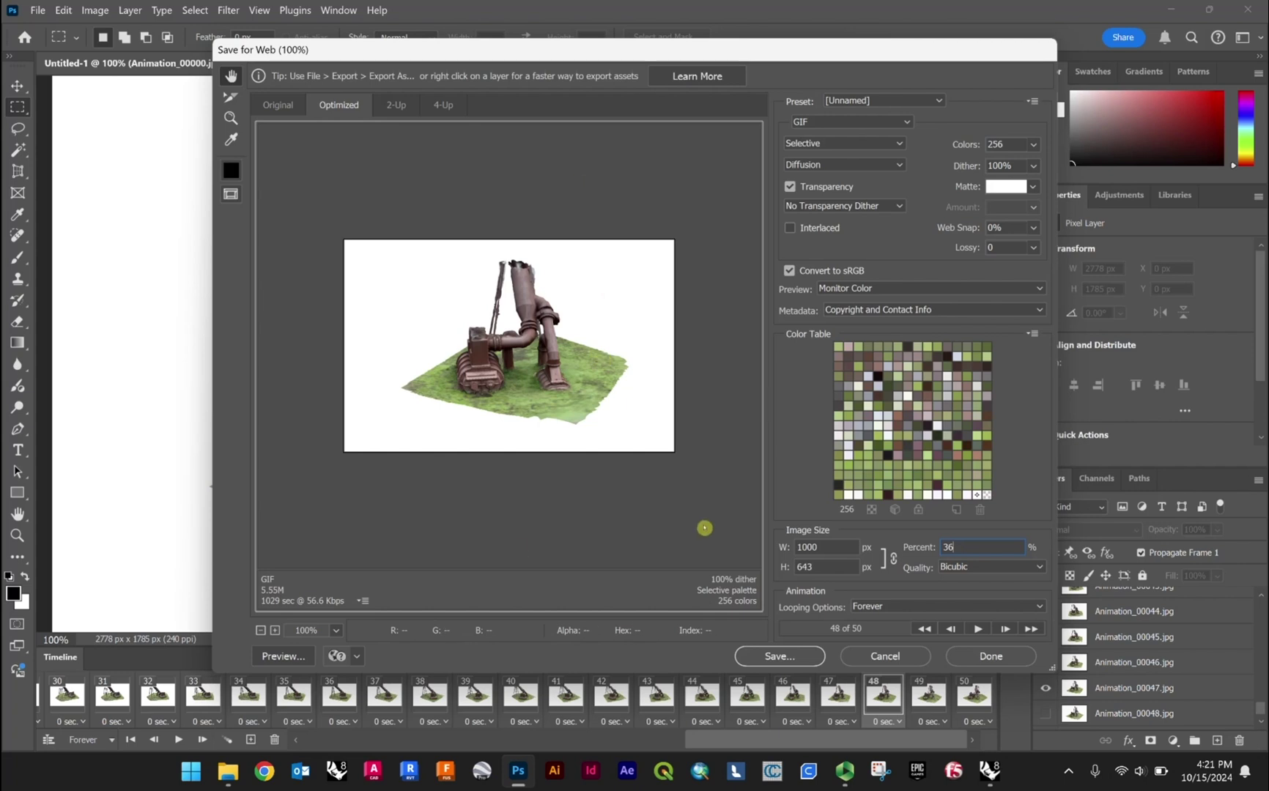
# - Save the optimised GIF to the desktop as Gasworks_Relic
pyautogui.click(778, 657)
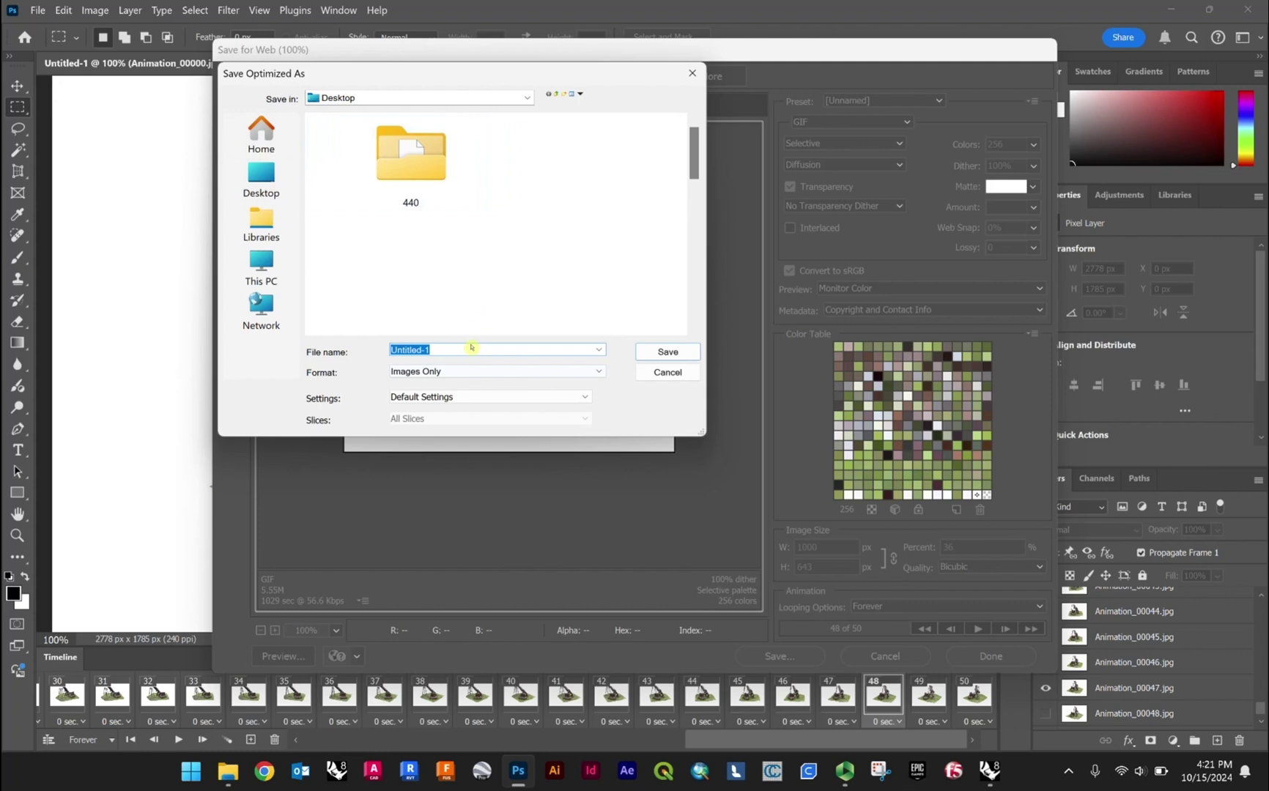
pyautogui.write('Gasworks_Relic')
pyautogui.press('Return')
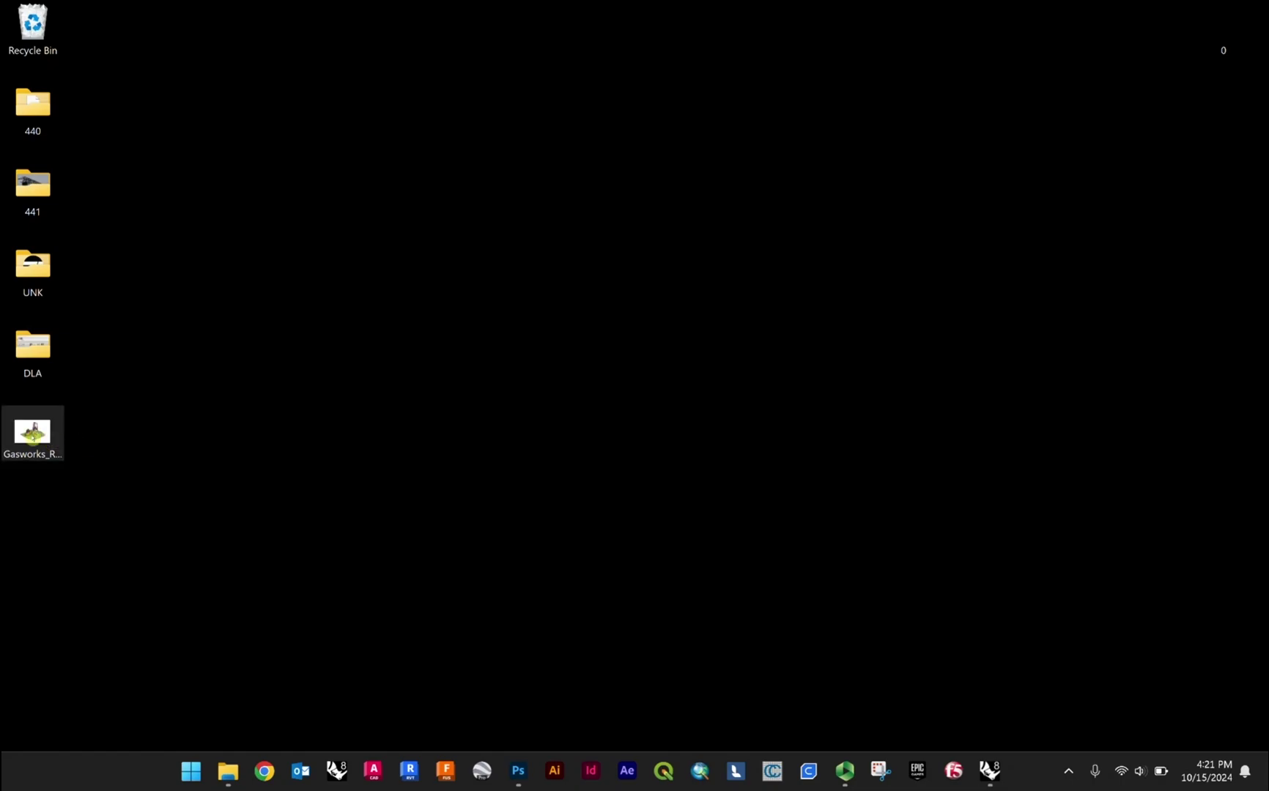
# - Open Gasworks_Relic.gif from the desktop in Windows Photos to view the animation
pyautogui.doubleClick(32, 436)
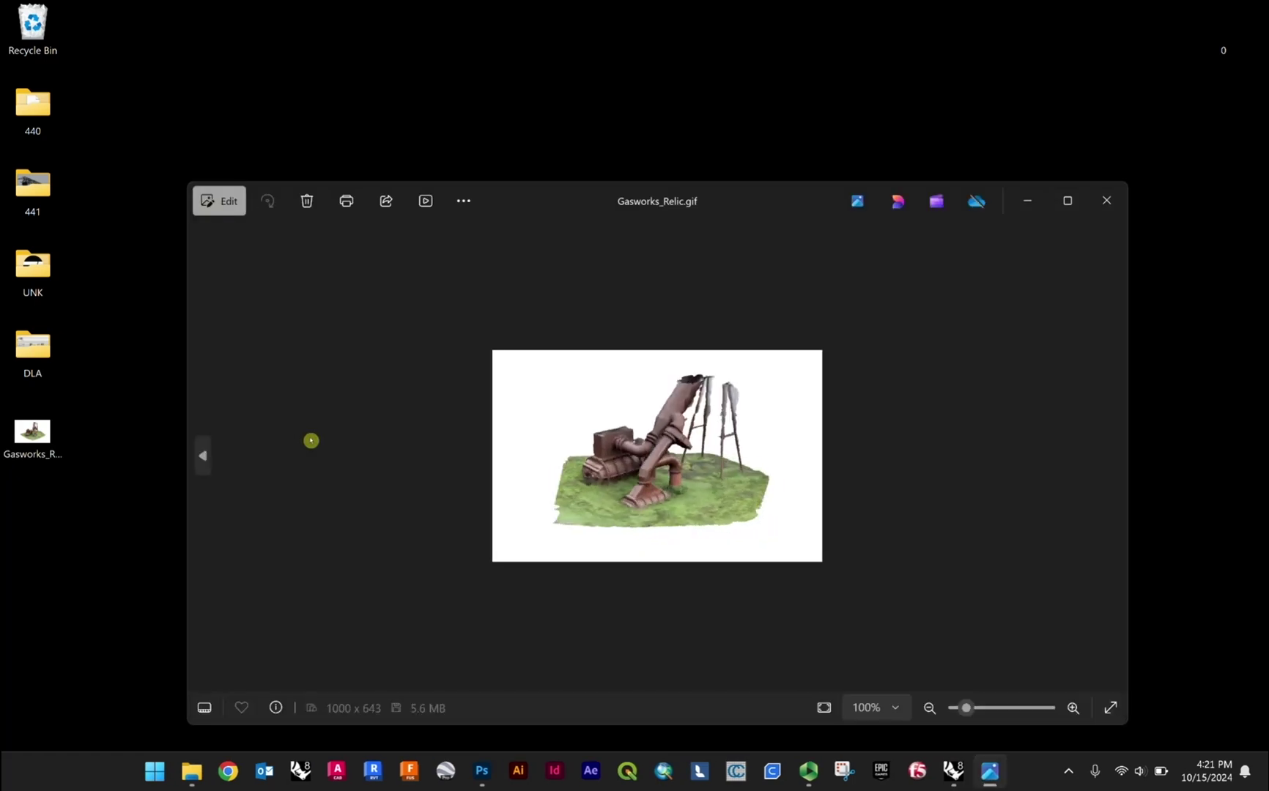